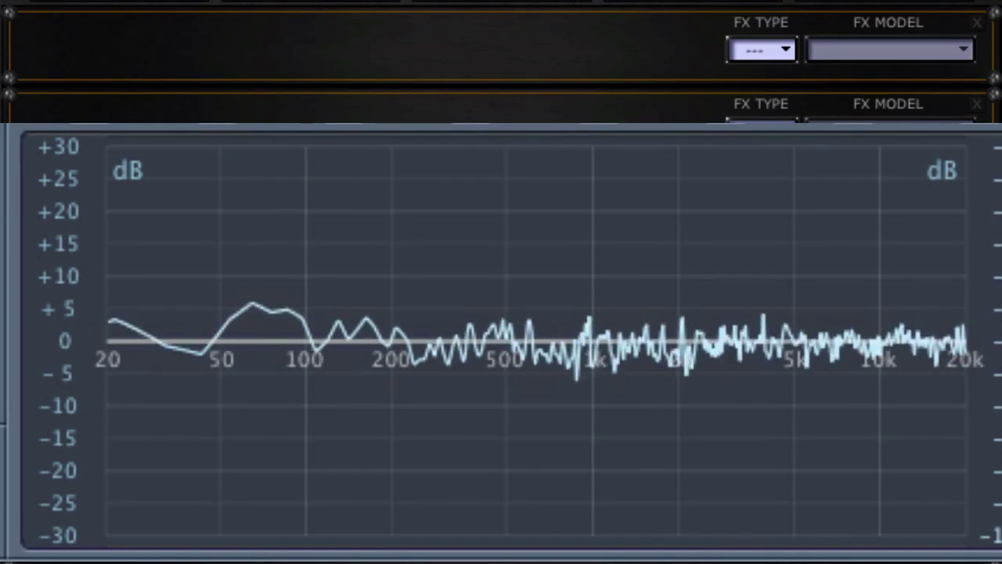
- Set the empty slot's effect type to Pre+EQ and select the Parametric EQ model
{"action": "left_click", "coordinate": [760, 47]}
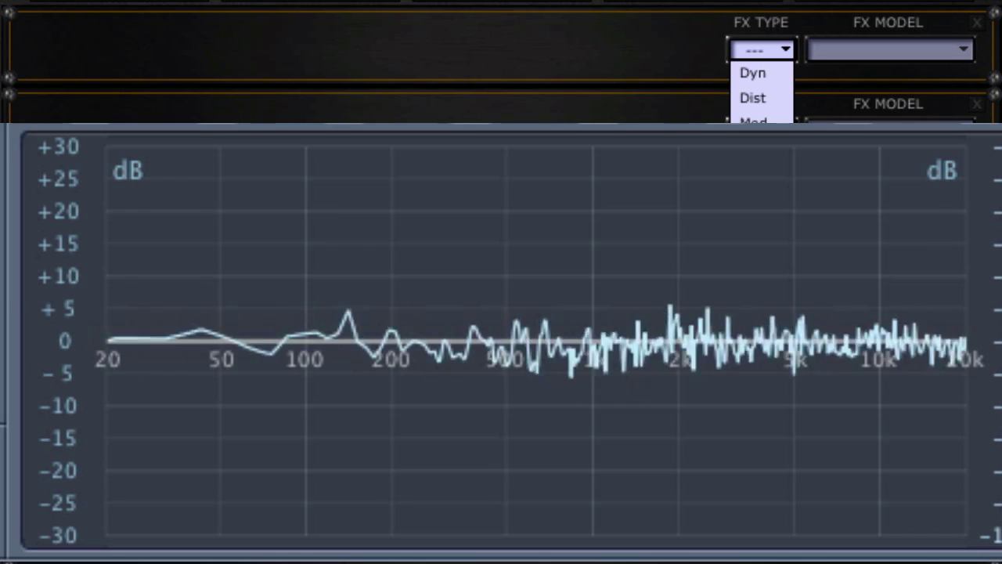
{"action": "left_click", "coordinate": [753, 123]}
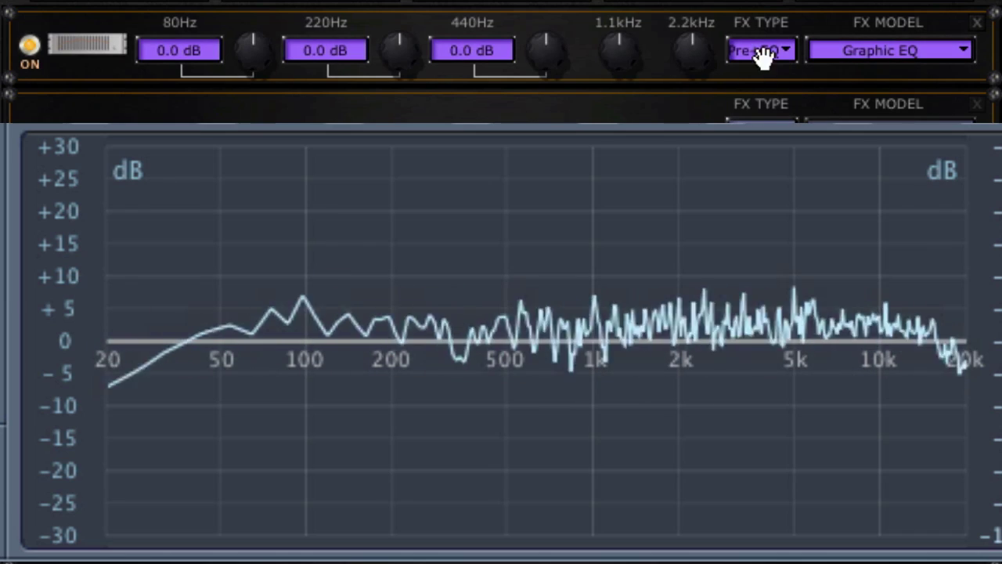
{"action": "left_click", "coordinate": [896, 52]}
{"action": "left_click", "coordinate": [893, 96]}
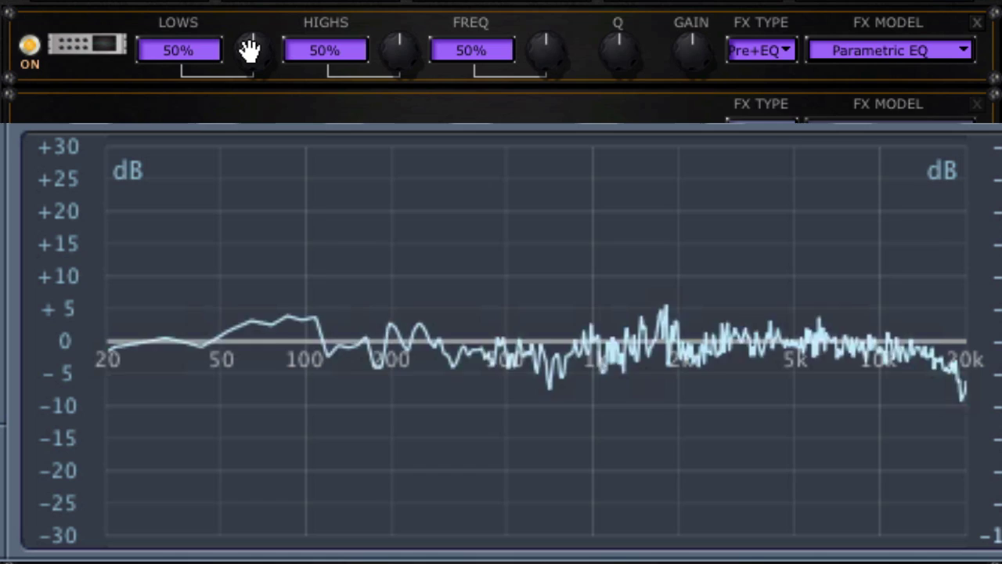
{"action": "left_click_drag", "start_coordinate": [252, 52], "coordinate": [262, 10]}
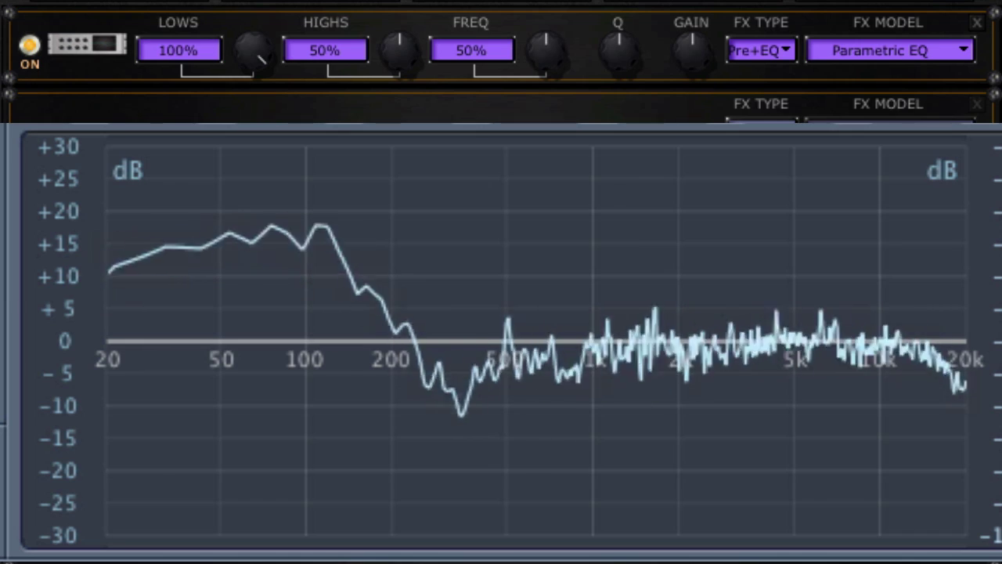
{"action": "left_click_drag", "start_coordinate": [244, 41], "coordinate": [251, 94]}
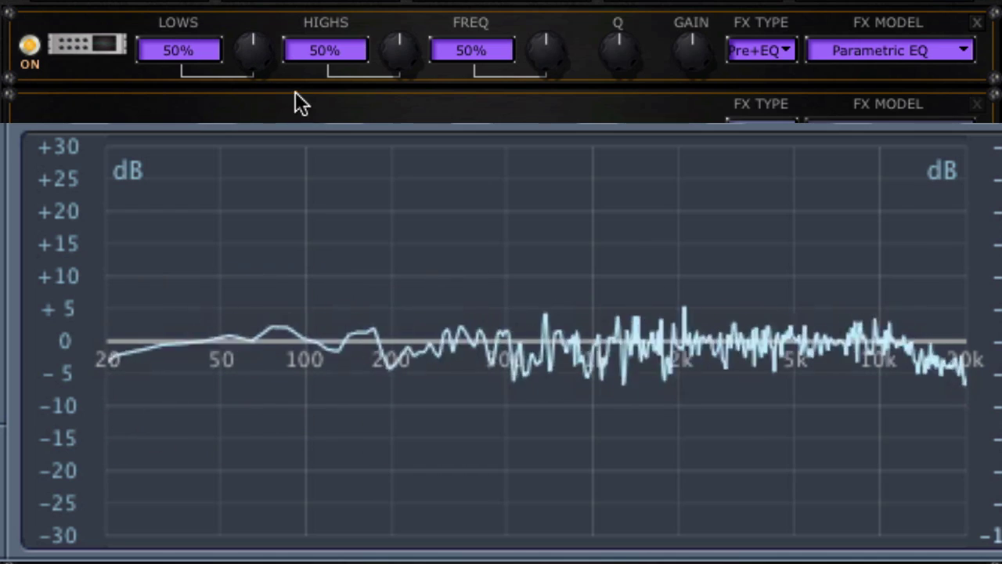
{"action": "left_click_drag", "start_coordinate": [391, 44], "coordinate": [392, 6]}
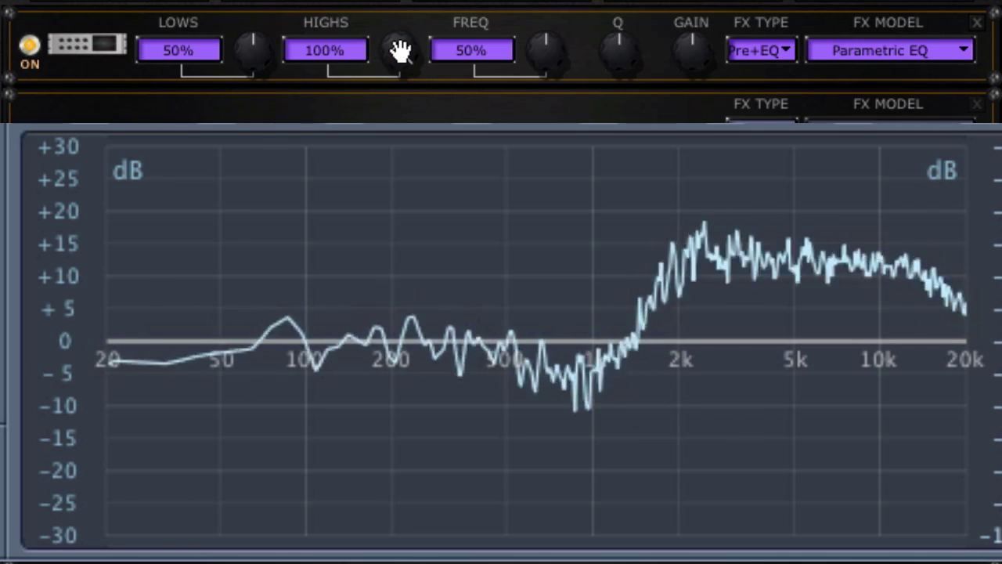
{"action": "mouse_move", "coordinate": [399, 51]}
{"action": "left_mouse_down"}
{"action": "mouse_move", "coordinate": [393, 156]}
{"action": "mouse_move", "coordinate": [394, 65]}
{"action": "left_mouse_up"}
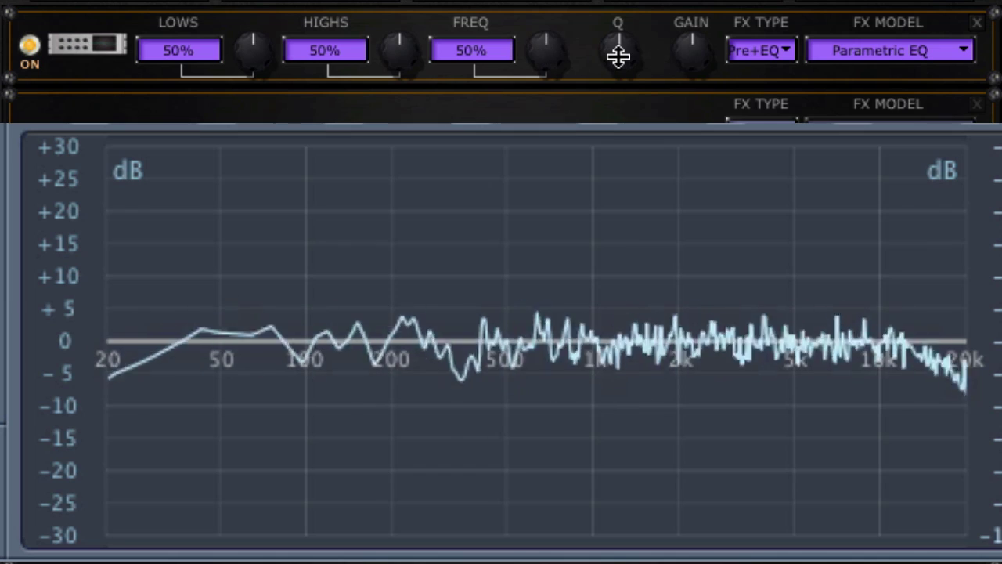
- Raise the Parametric EQ gain, drop it to minimum, then bring it back to 100%
{"action": "scroll", "coordinate": [618, 56], "scroll_direction": "up", "scroll_amount": 2}
{"action": "scroll", "coordinate": [619, 55], "scroll_direction": "down", "scroll_amount": 1}
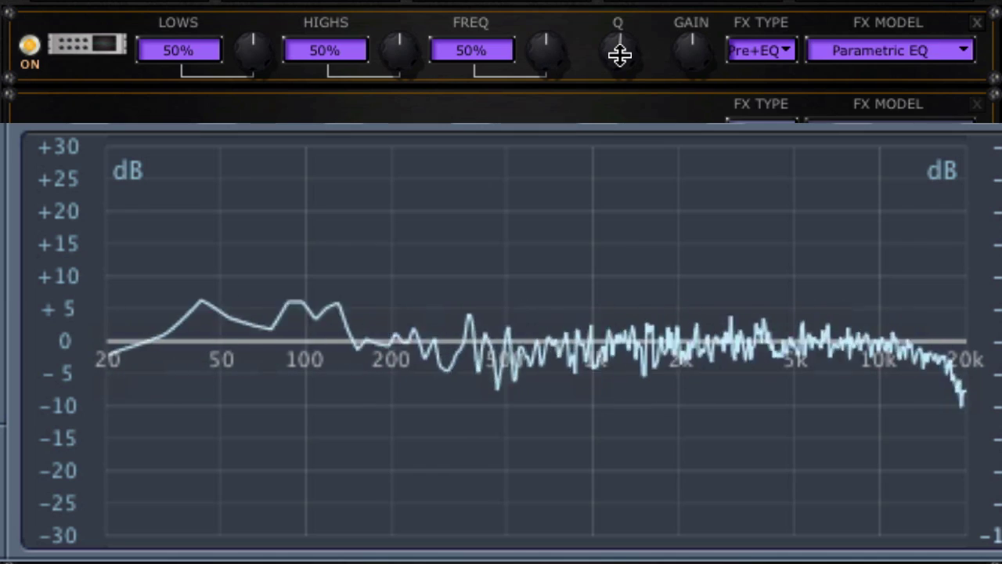
{"action": "scroll", "coordinate": [620, 56], "scroll_direction": "down", "scroll_amount": 1}
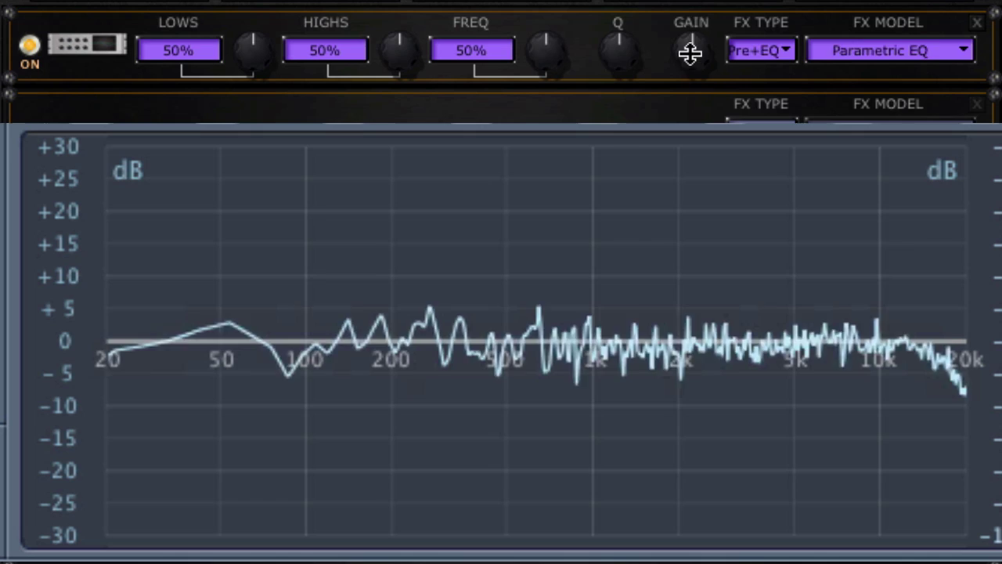
{"action": "left_click_drag", "start_coordinate": [691, 50], "coordinate": [696, 15]}
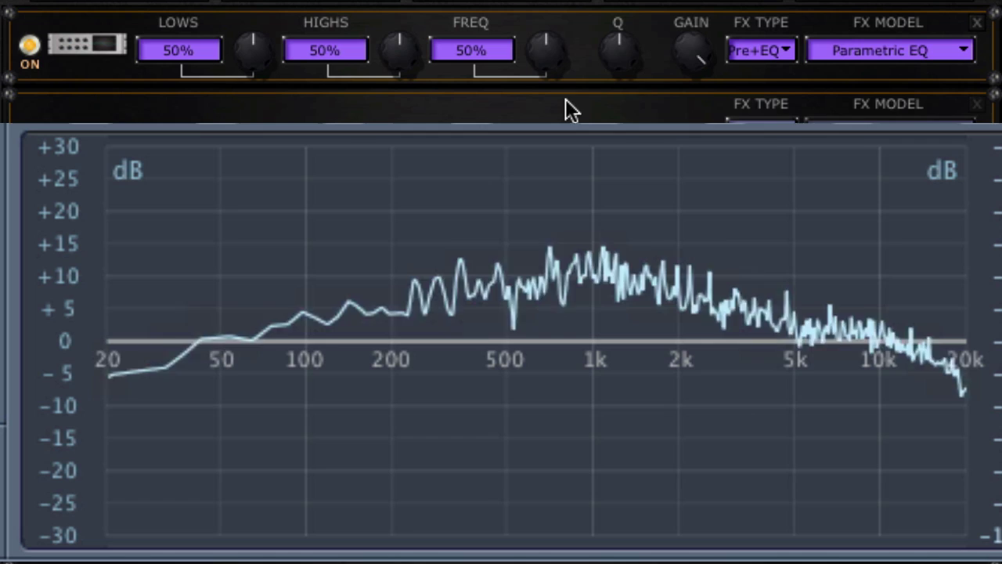
{"action": "left_click_drag", "start_coordinate": [700, 57], "coordinate": [699, 94]}
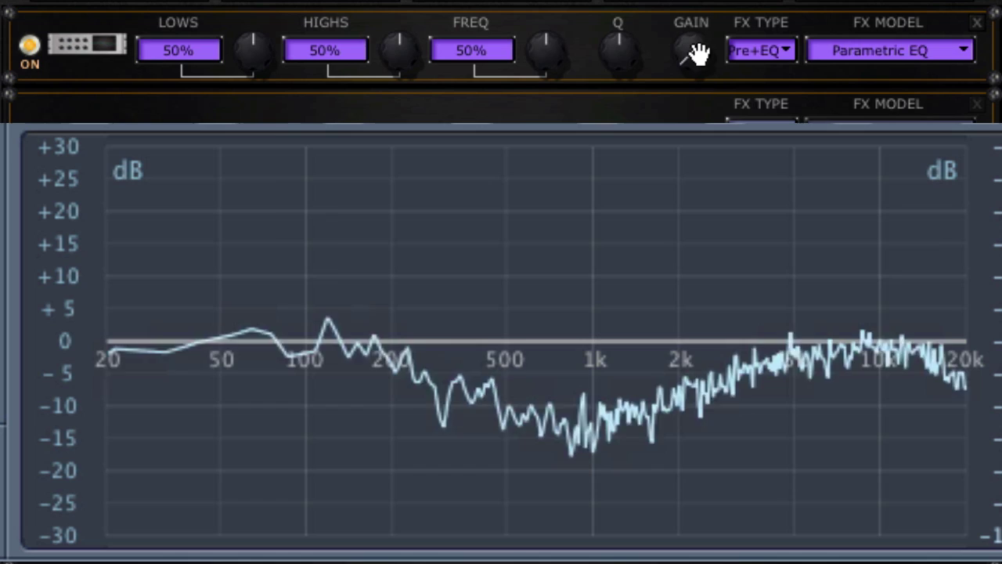
{"action": "mouse_move", "coordinate": [685, 41]}
{"action": "left_click_drag", "start_coordinate": [686, 41], "coordinate": [682, 0]}
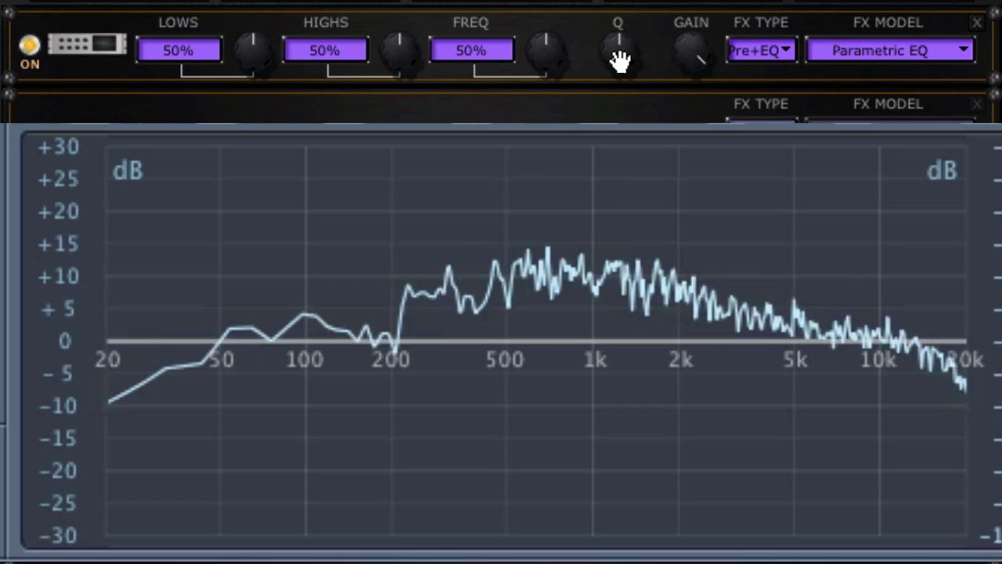
{"action": "left_click_drag", "start_coordinate": [615, 54], "coordinate": [615, 0]}
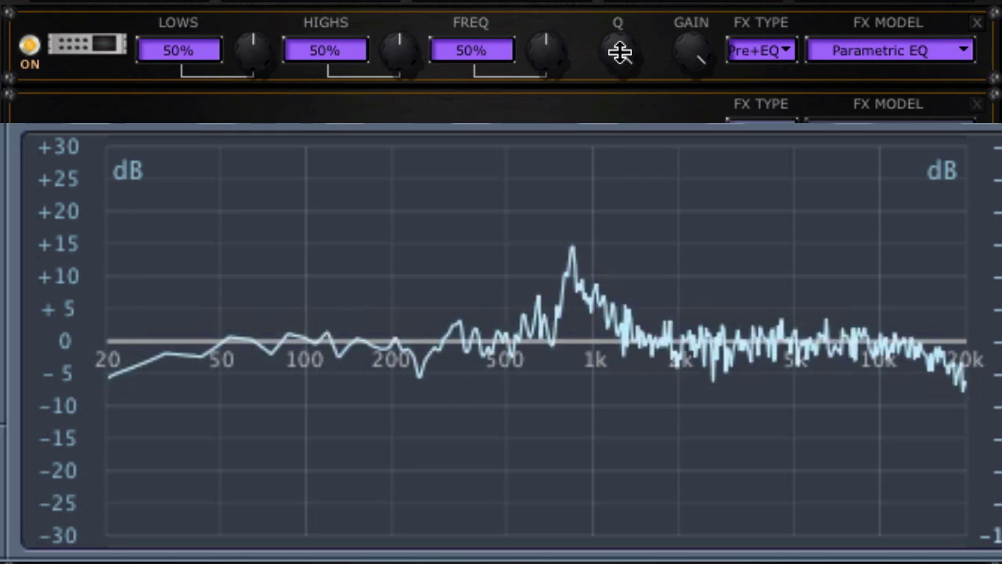
{"action": "left_click_drag", "start_coordinate": [619, 52], "coordinate": [619, 125]}
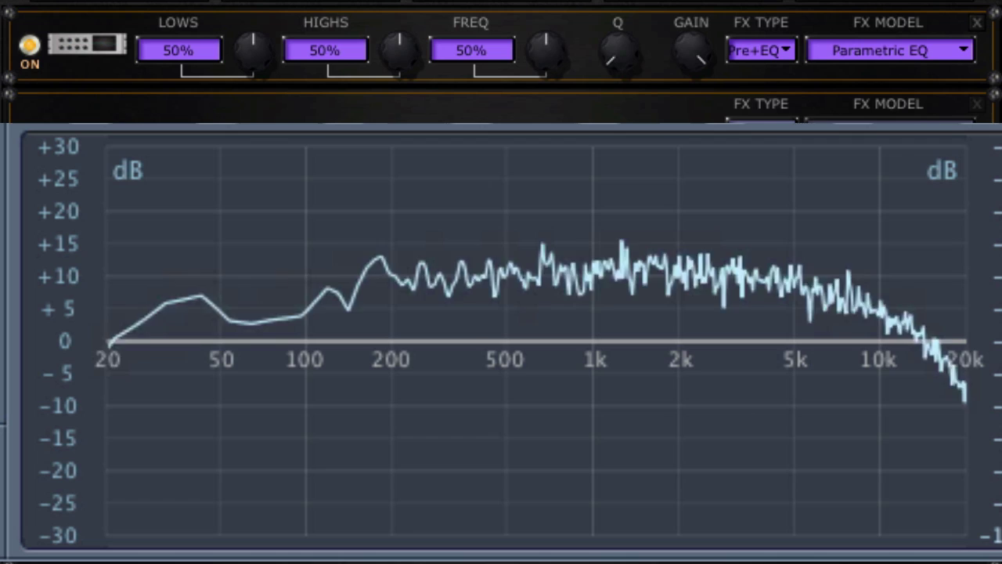
{"action": "left_click_drag", "start_coordinate": [614, 78], "coordinate": [617, 1]}
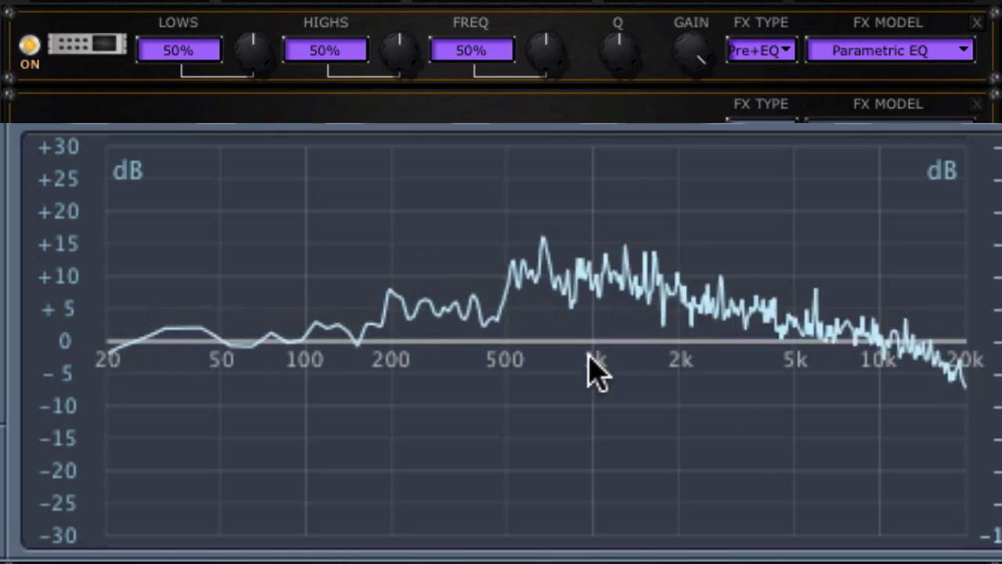
- Set Q to maximum, then sweep FREQ from 0% up in steps to about 49%
{"action": "left_click_drag", "start_coordinate": [617, 40], "coordinate": [619, 7]}
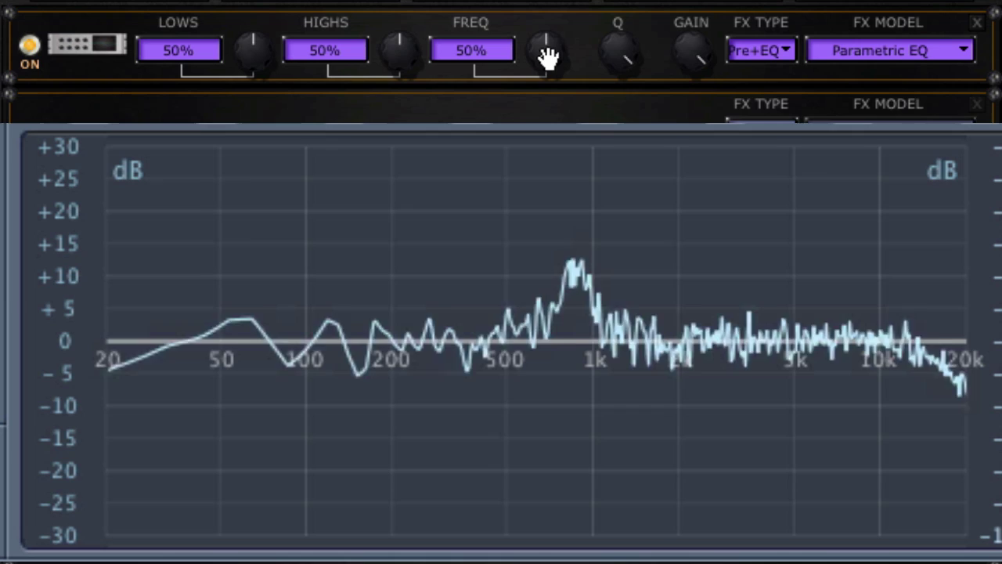
{"action": "left_click_drag", "start_coordinate": [554, 51], "coordinate": [541, 125]}
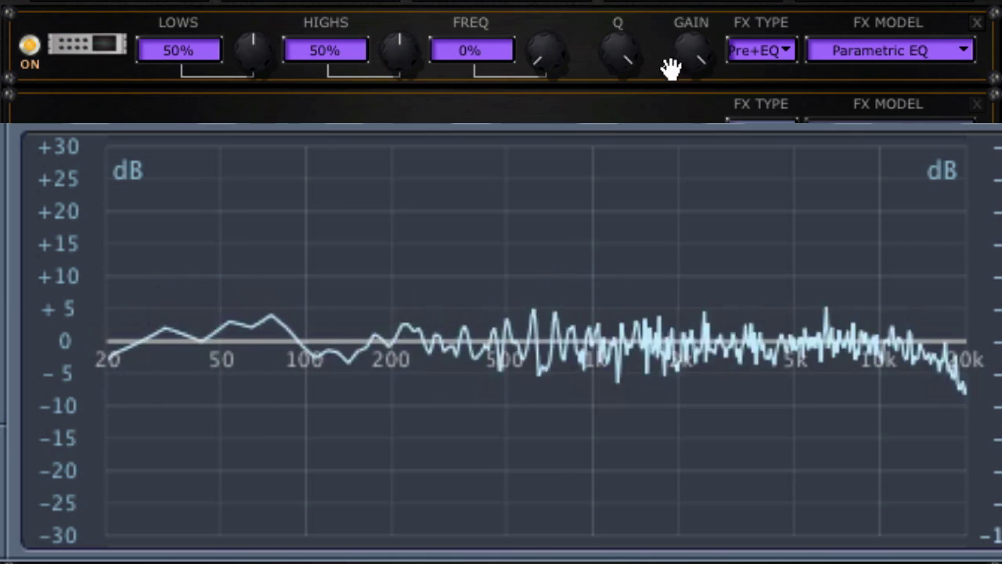
{"action": "mouse_move", "coordinate": [546, 79]}
{"action": "left_mouse_down"}
{"action": "mouse_move", "coordinate": [548, 46]}
{"action": "mouse_move", "coordinate": [539, 52]}
{"action": "mouse_move", "coordinate": [539, 42]}
{"action": "left_mouse_up"}
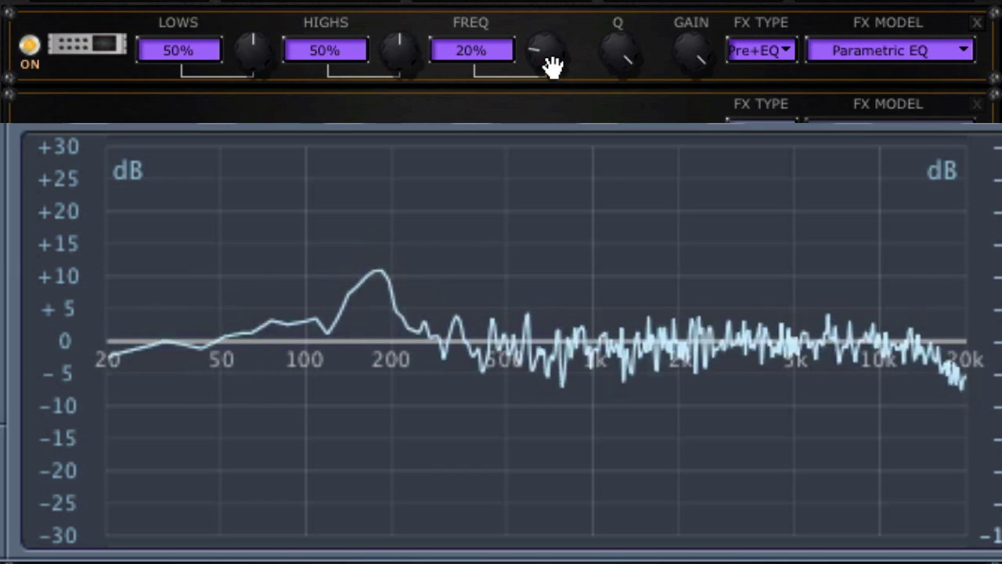
{"action": "left_click_drag", "start_coordinate": [552, 66], "coordinate": [547, 40]}
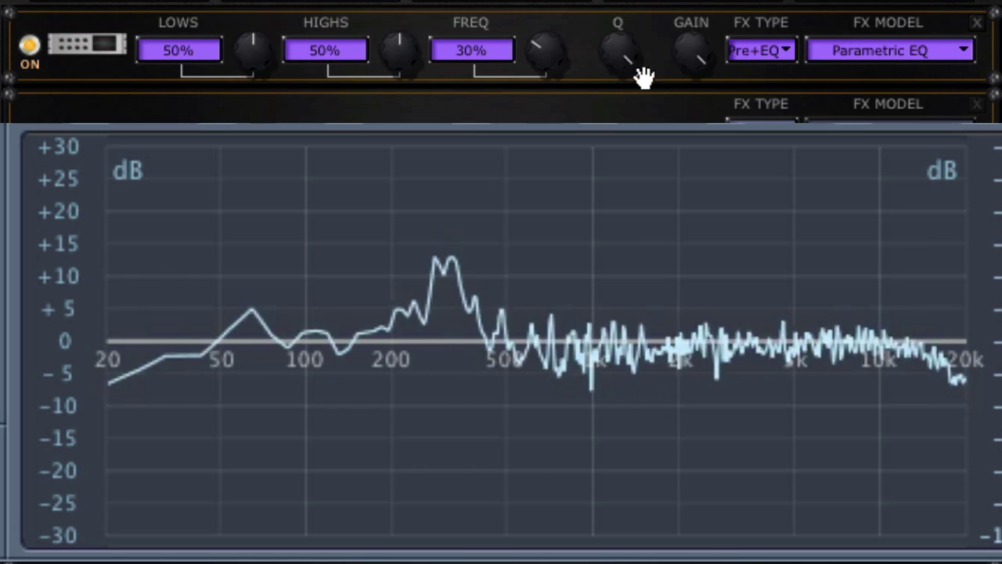
{"action": "left_click_drag", "start_coordinate": [551, 55], "coordinate": [548, 44]}
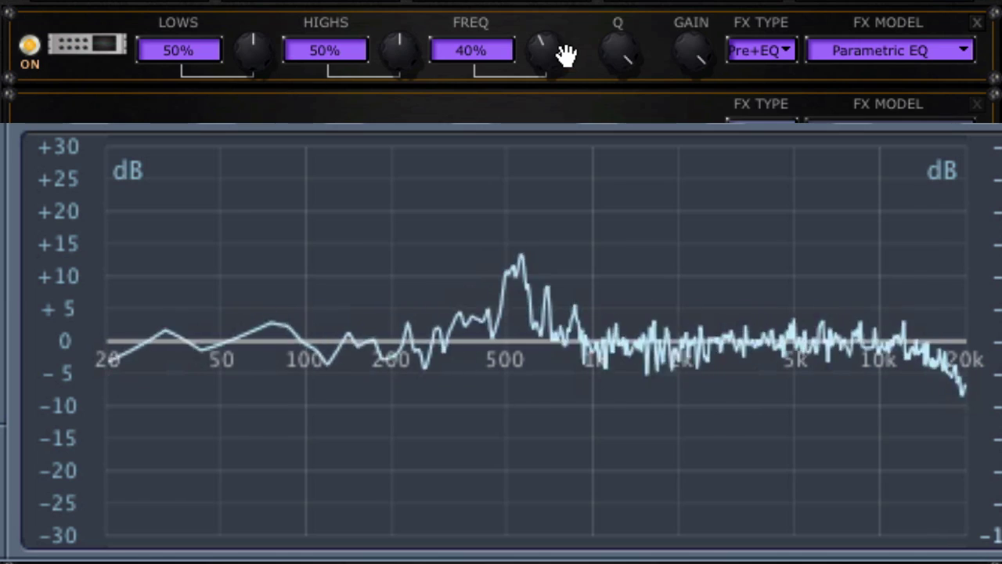
{"action": "mouse_move", "coordinate": [551, 47]}
{"action": "left_mouse_down"}
{"action": "mouse_move", "coordinate": [551, 33]}
{"action": "mouse_move", "coordinate": [546, 52]}
{"action": "mouse_move", "coordinate": [546, 41]}
{"action": "left_mouse_up"}
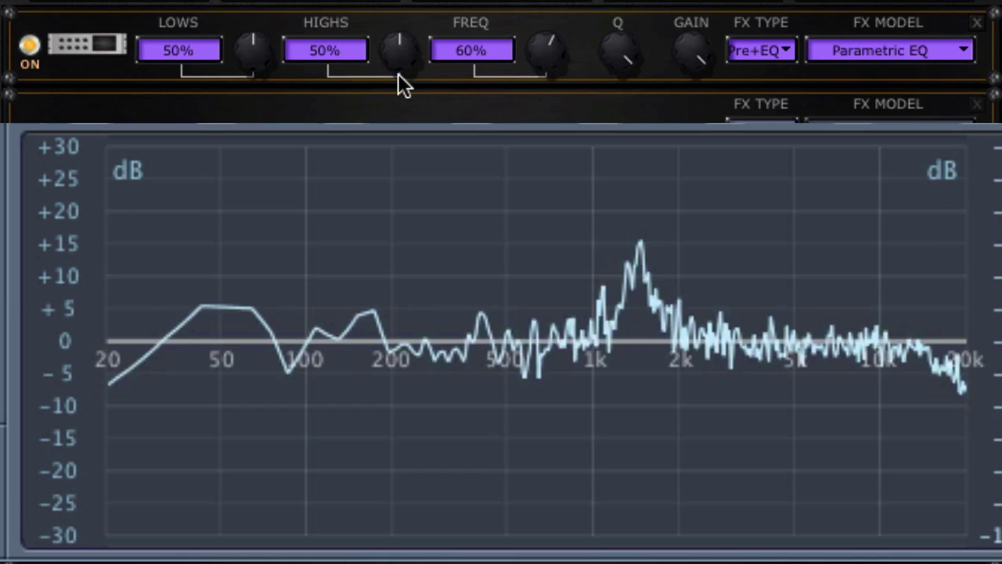
- Push the narrow peak's FREQ up to 100% near 5k, then drop it to 0%
{"action": "left_click_drag", "start_coordinate": [552, 58], "coordinate": [551, 43]}
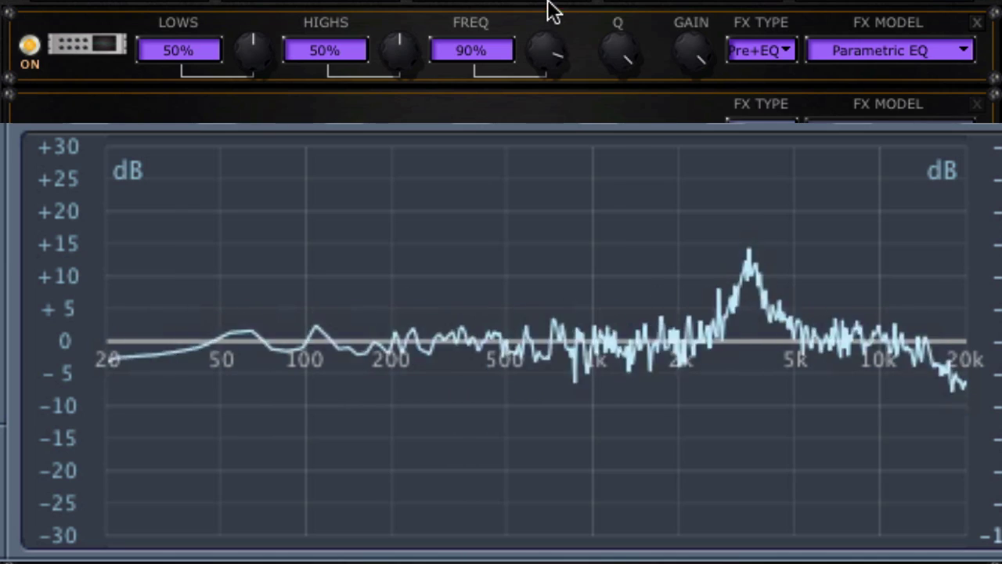
{"action": "left_click_drag", "start_coordinate": [547, 58], "coordinate": [546, 43]}
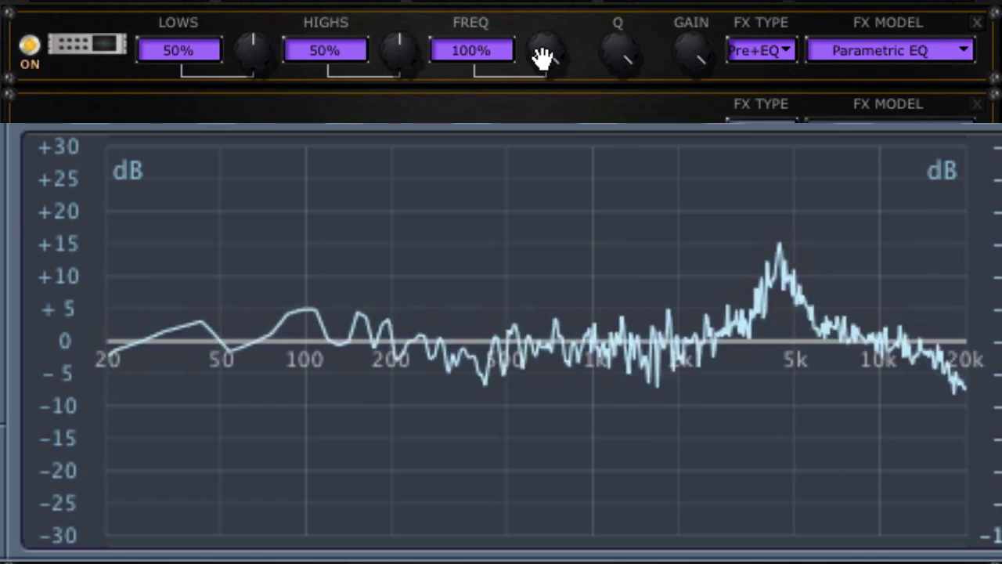
{"action": "left_click_drag", "start_coordinate": [544, 51], "coordinate": [547, 177]}
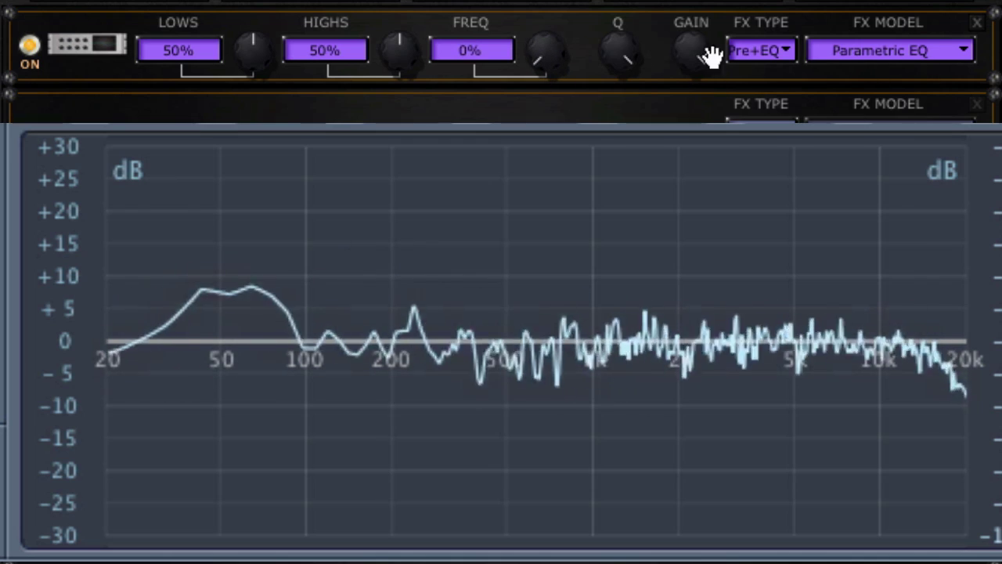
- Switch the FX model to Studio EQ, then to 4 Band Shift EQ
{"action": "left_click", "coordinate": [849, 48]}
{"action": "left_click", "coordinate": [855, 123]}
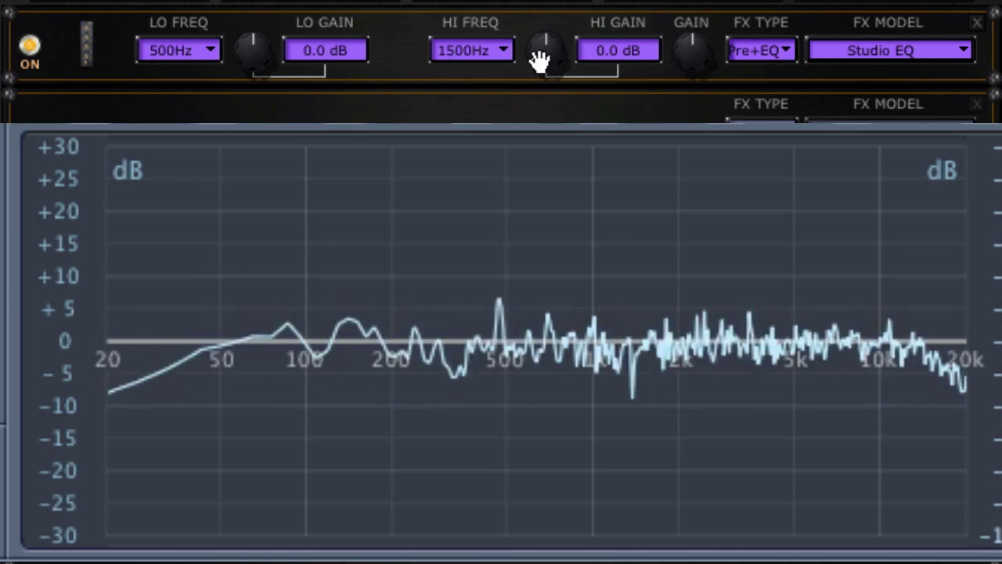
{"action": "left_click", "coordinate": [885, 54]}
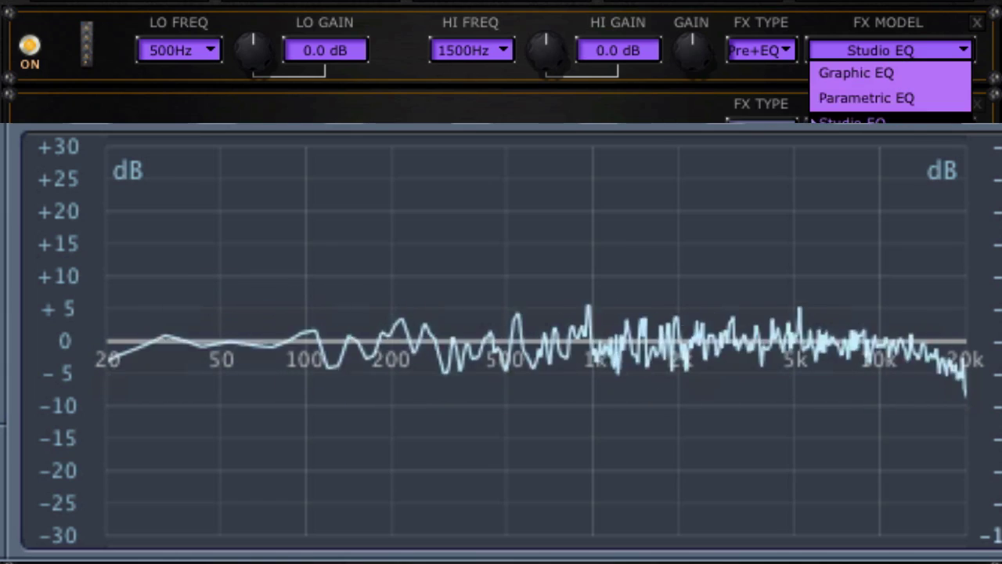
{"action": "left_click", "coordinate": [861, 71]}
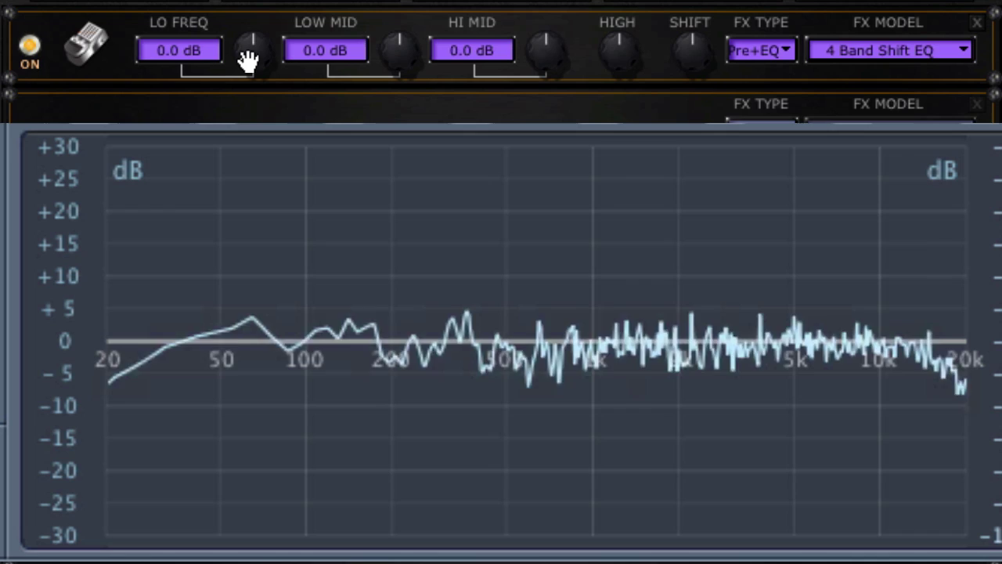
- Swing the LO FREQ band from +12 dB down to -12 dB and back up
{"action": "left_click_drag", "start_coordinate": [249, 58], "coordinate": [250, 23]}
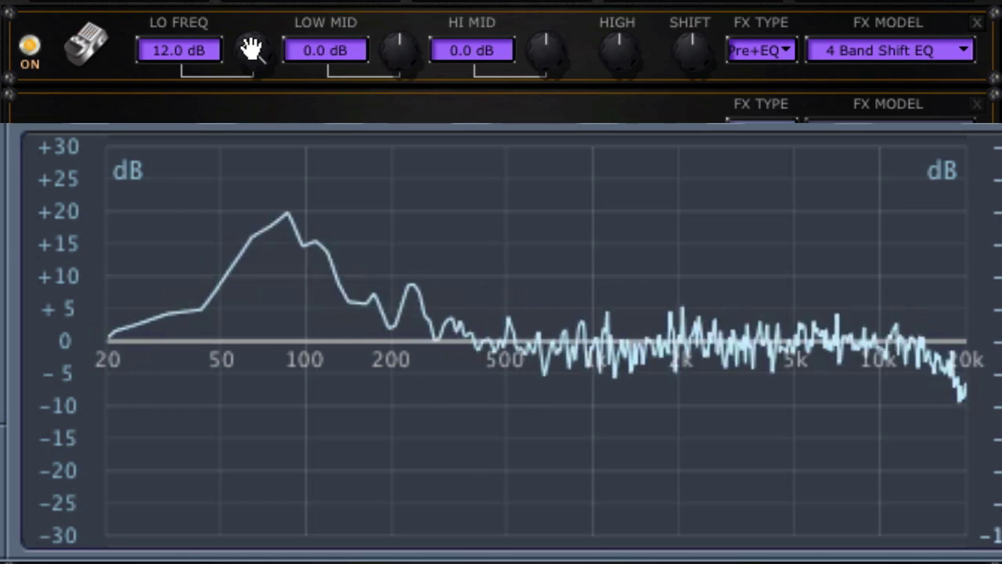
{"action": "left_click_drag", "start_coordinate": [250, 49], "coordinate": [251, 141]}
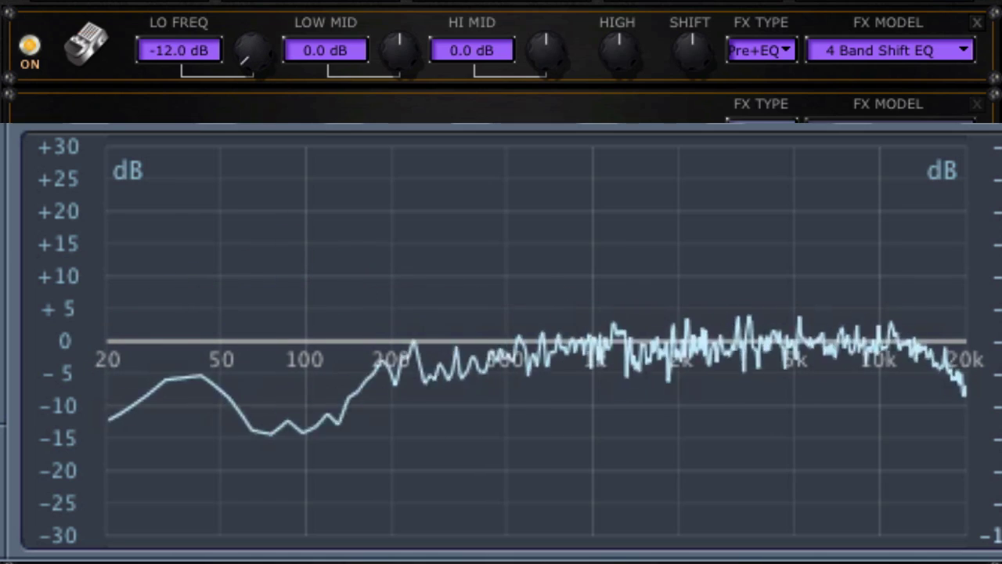
{"action": "left_click_drag", "start_coordinate": [250, 54], "coordinate": [251, 110]}
{"action": "left_click_drag", "start_coordinate": [251, 50], "coordinate": [250, 70]}
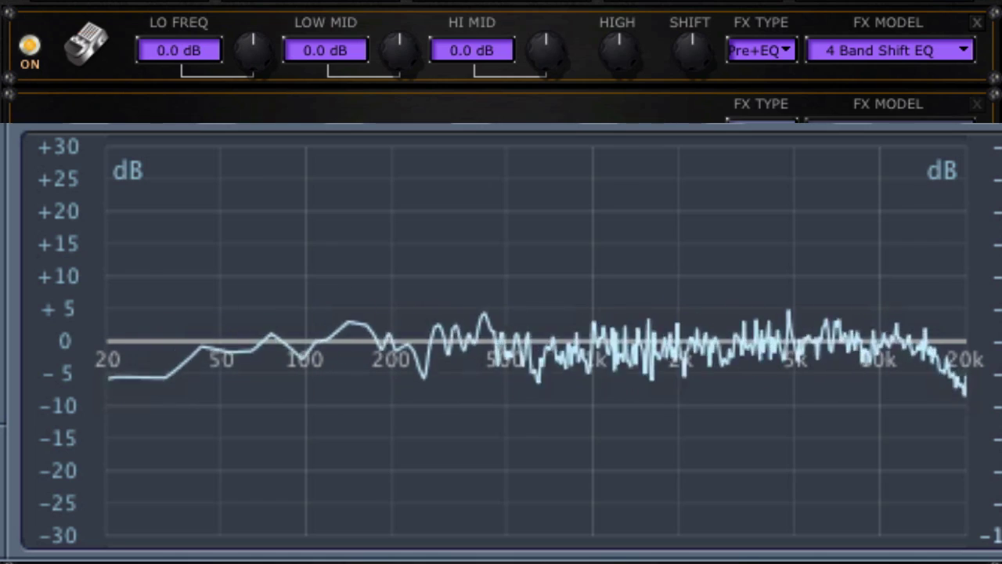
- Boost LOW MID to +12 then cut it to -12 dB; cut HI MID to -12, then reset it to 0
{"action": "left_click_drag", "start_coordinate": [392, 59], "coordinate": [392, 16]}
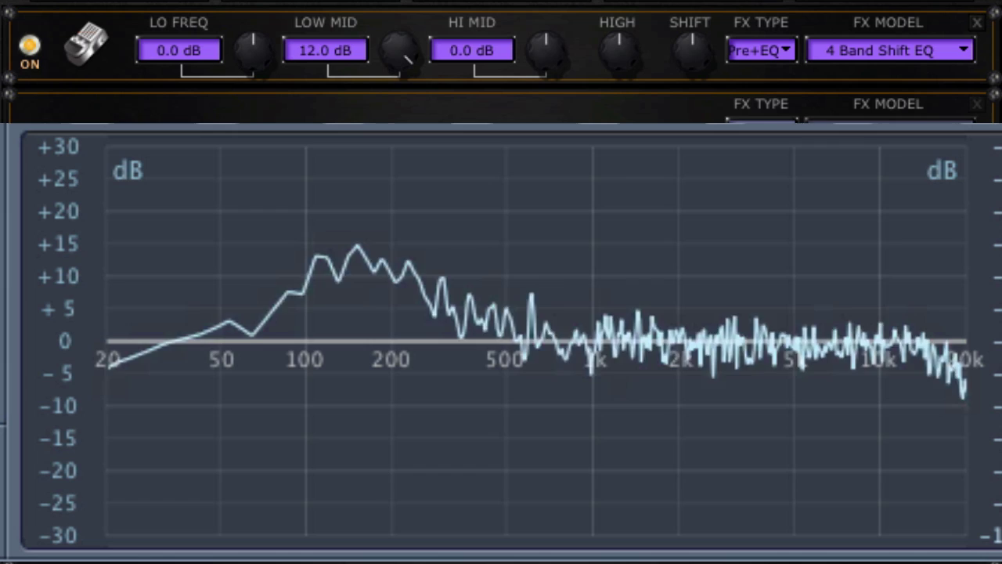
{"action": "mouse_move", "coordinate": [398, 49]}
{"action": "left_mouse_down"}
{"action": "mouse_move", "coordinate": [398, 91]}
{"action": "mouse_move", "coordinate": [398, 50]}
{"action": "mouse_move", "coordinate": [398, 60]}
{"action": "left_mouse_up"}
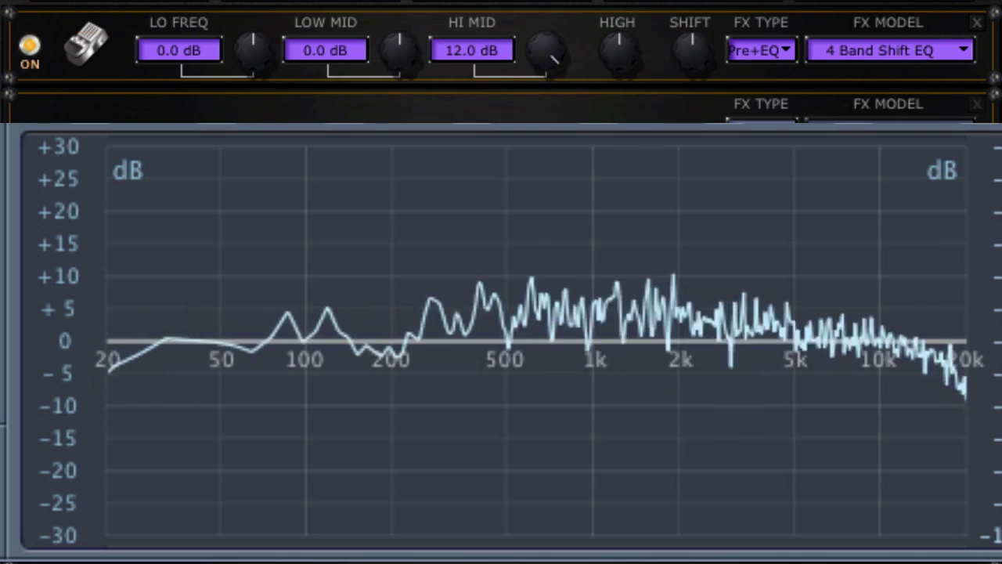
{"action": "mouse_move", "coordinate": [537, 25]}
{"action": "left_mouse_down"}
{"action": "mouse_move", "coordinate": [537, 66]}
{"action": "mouse_move", "coordinate": [536, 23]}
{"action": "mouse_move", "coordinate": [537, 35]}
{"action": "left_mouse_up"}
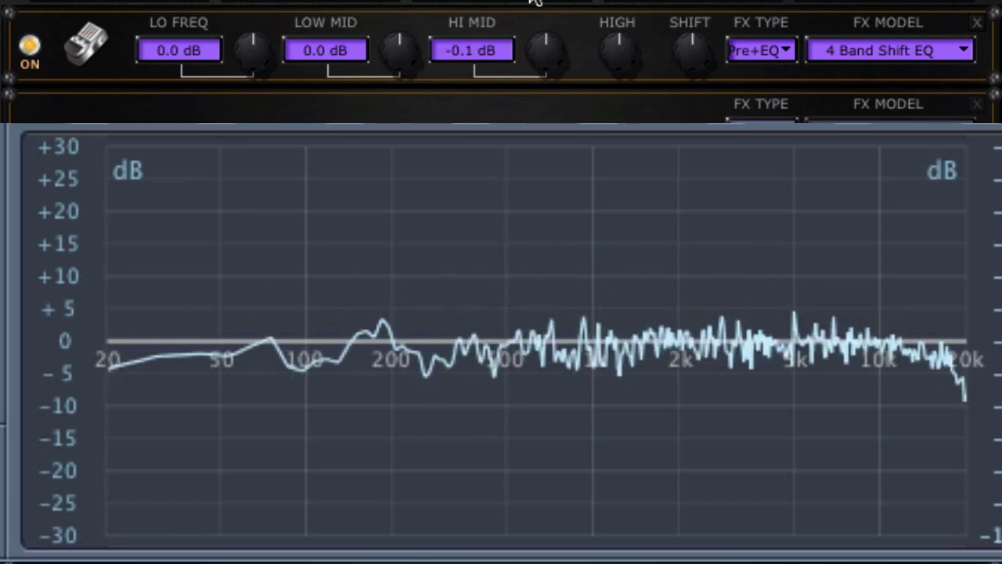
{"action": "double_click", "coordinate": [550, 57]}
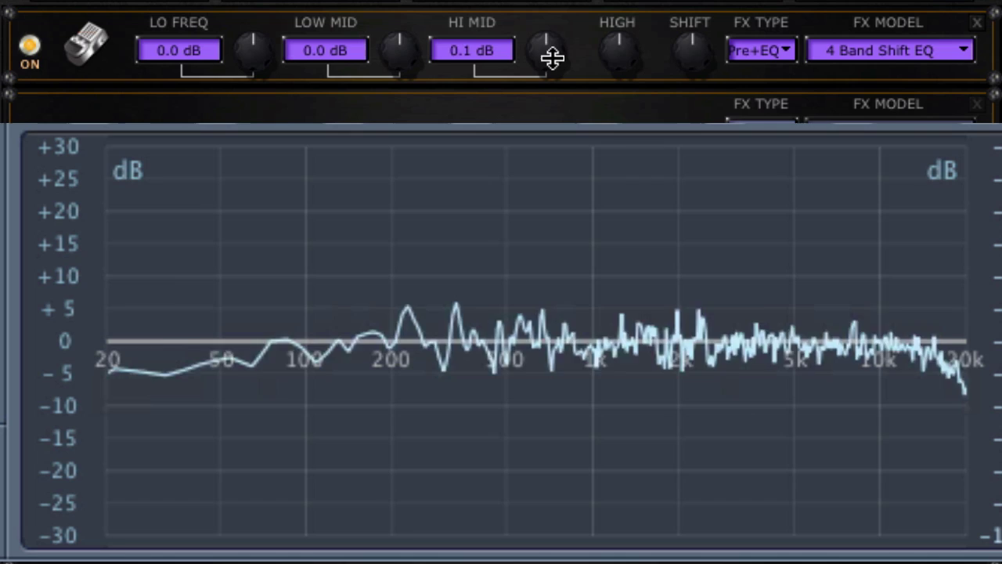
{"action": "double_click", "coordinate": [552, 57]}
- Set low +12, low-mid -12, high-mid +12 dB, cut the high band, and sweep SHIFT
{"action": "mouse_move", "coordinate": [626, 45]}
{"action": "left_mouse_down"}
{"action": "mouse_move", "coordinate": [626, 23]}
{"action": "mouse_move", "coordinate": [631, 80]}
{"action": "mouse_move", "coordinate": [618, 35]}
{"action": "left_mouse_up"}
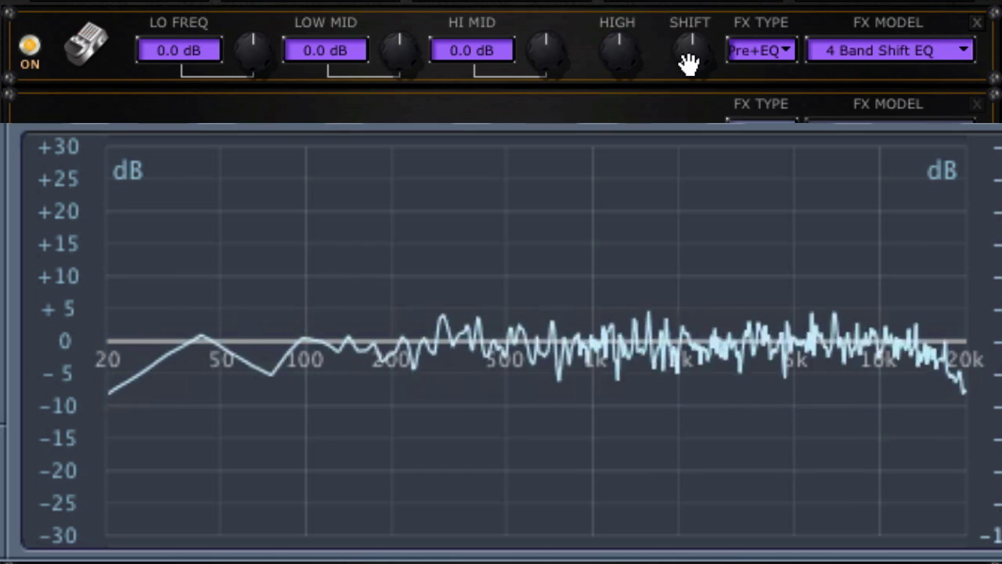
{"action": "left_click_drag", "start_coordinate": [699, 63], "coordinate": [573, 31]}
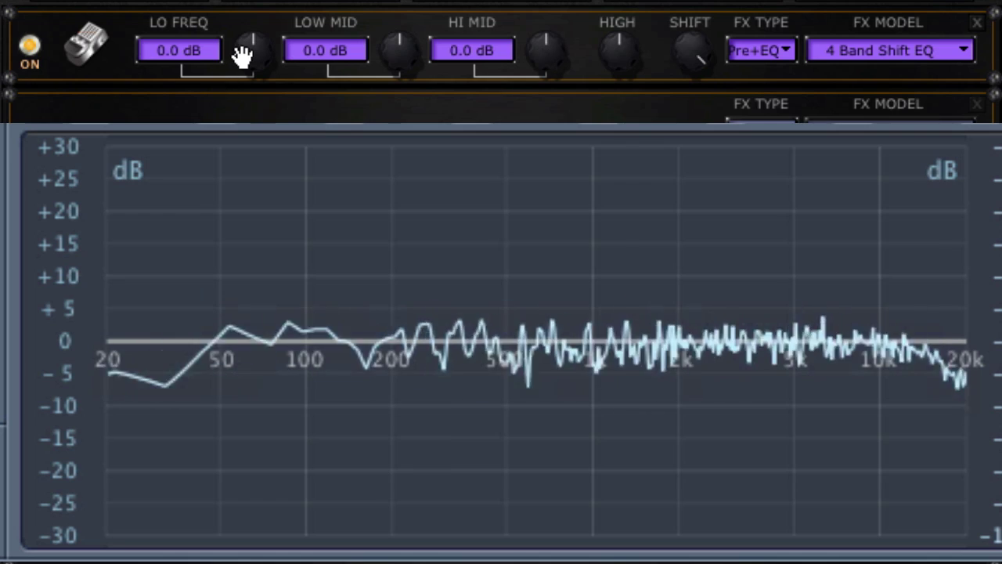
{"action": "left_click_drag", "start_coordinate": [248, 50], "coordinate": [251, 24]}
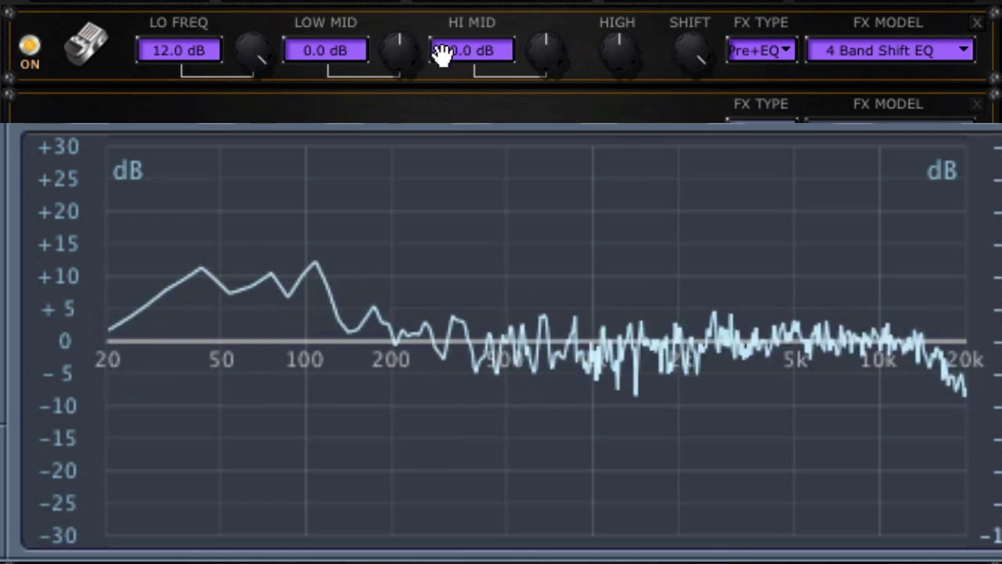
{"action": "left_click_drag", "start_coordinate": [400, 52], "coordinate": [400, 79]}
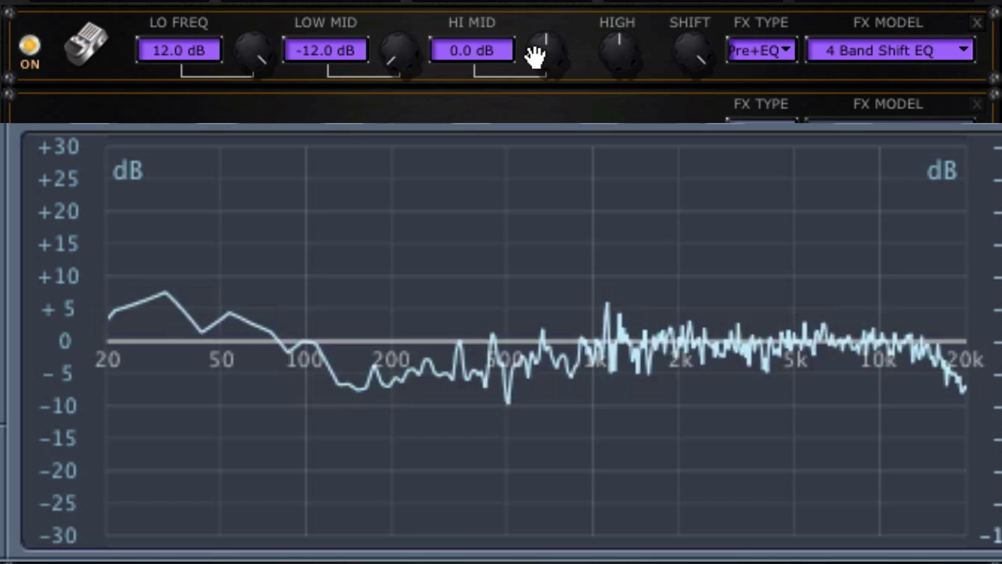
{"action": "left_click_drag", "start_coordinate": [537, 49], "coordinate": [537, 23]}
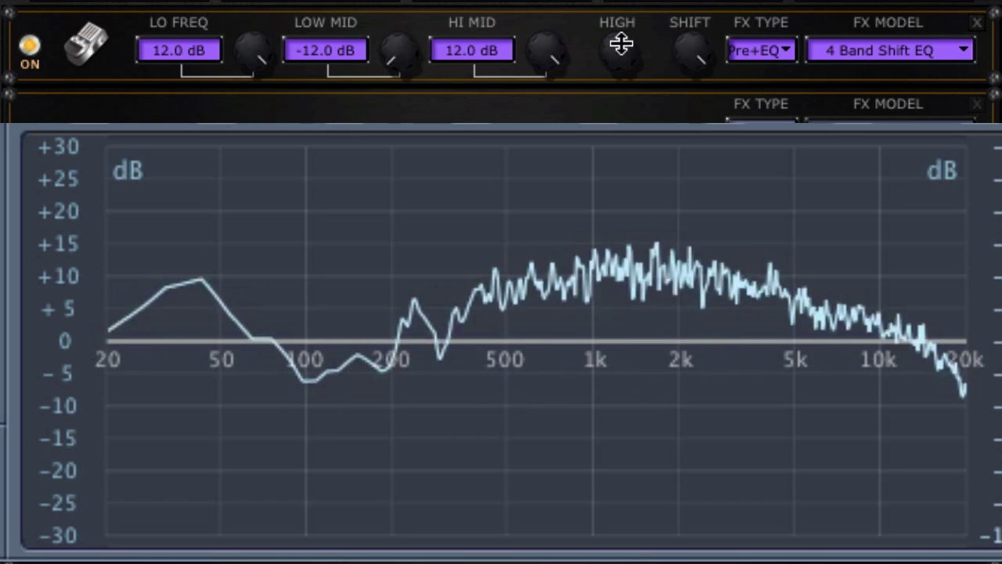
{"action": "left_click_drag", "start_coordinate": [619, 42], "coordinate": [619, 66]}
{"action": "left_click_drag", "start_coordinate": [693, 48], "coordinate": [697, 117]}
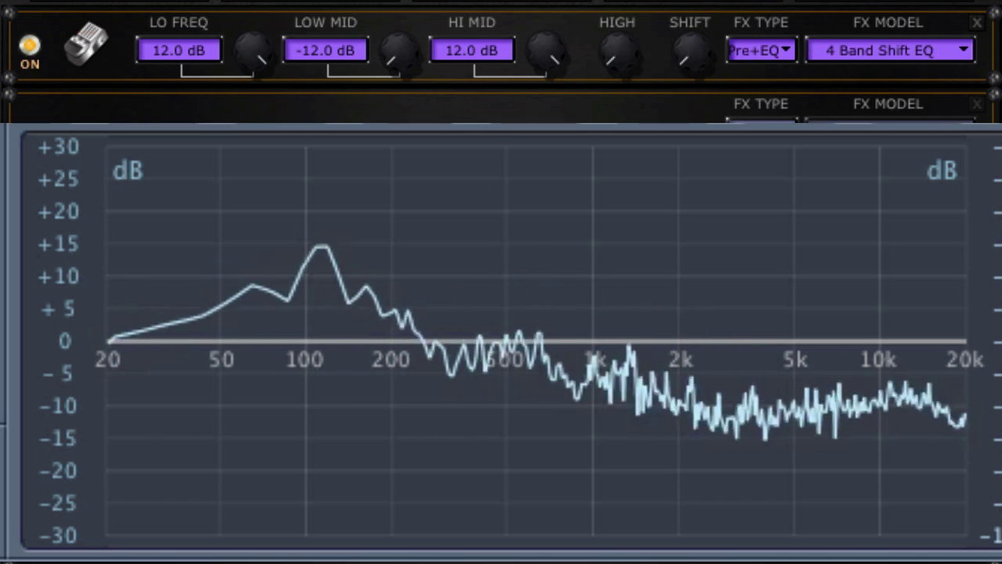
{"action": "left_click_drag", "start_coordinate": [693, 53], "coordinate": [587, 116]}
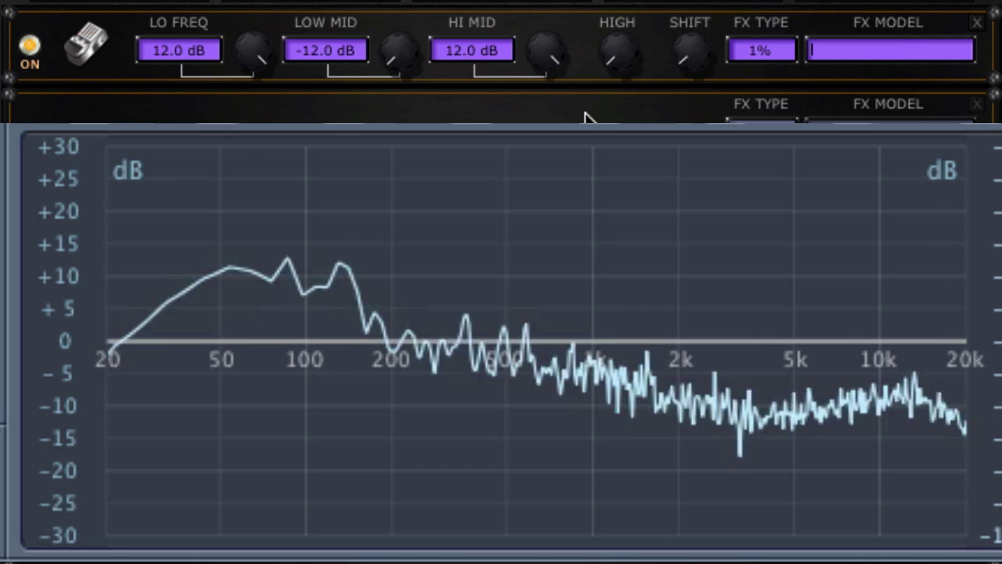
- Boost LOW MID to +12 dB and sweep SHIFT up to maximum, down to minimum, and up again
{"action": "left_click_drag", "start_coordinate": [398, 54], "coordinate": [395, 0]}
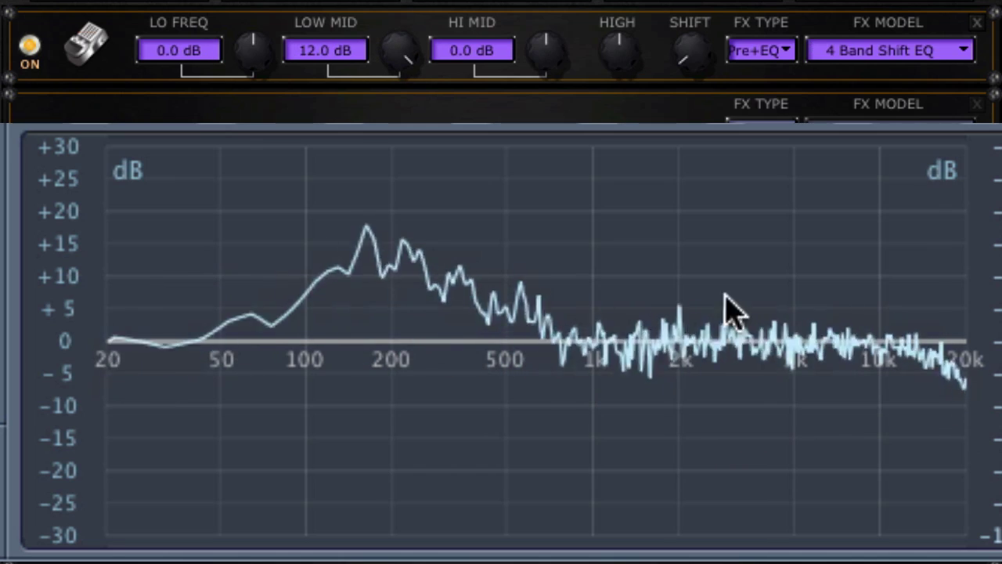
{"action": "left_click_drag", "start_coordinate": [696, 54], "coordinate": [690, 8]}
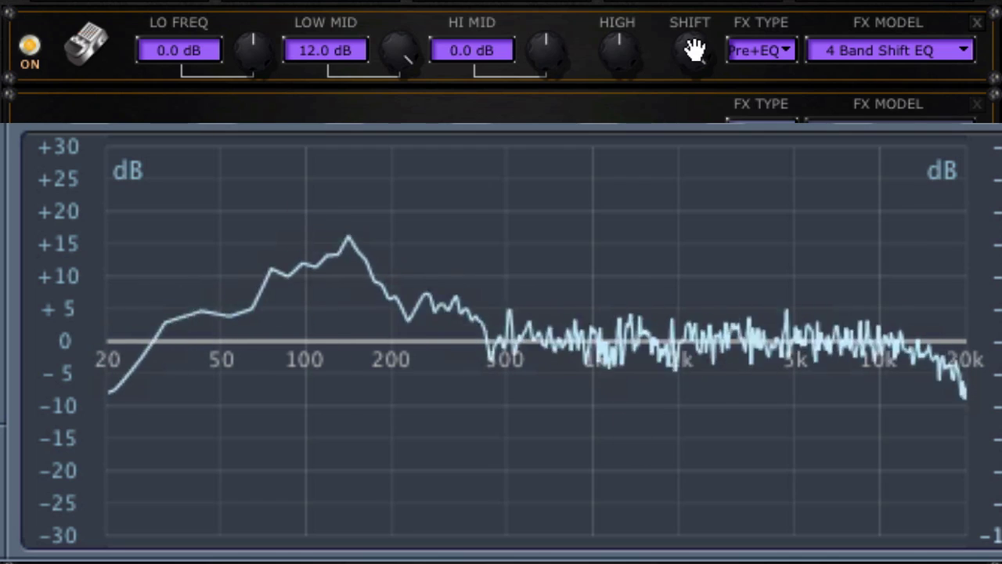
{"action": "left_click_drag", "start_coordinate": [694, 49], "coordinate": [696, 137]}
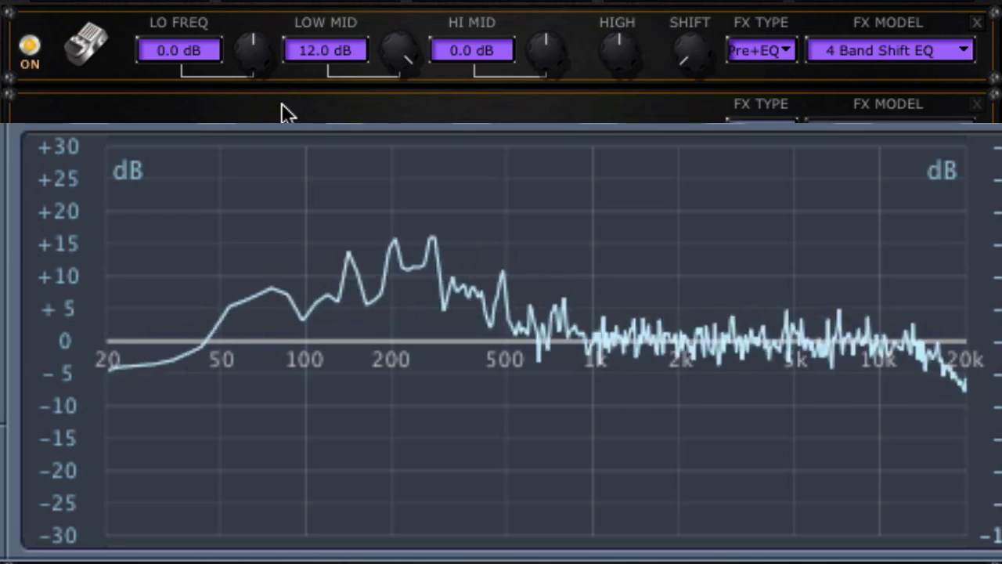
{"action": "left_click_drag", "start_coordinate": [684, 63], "coordinate": [684, 32]}
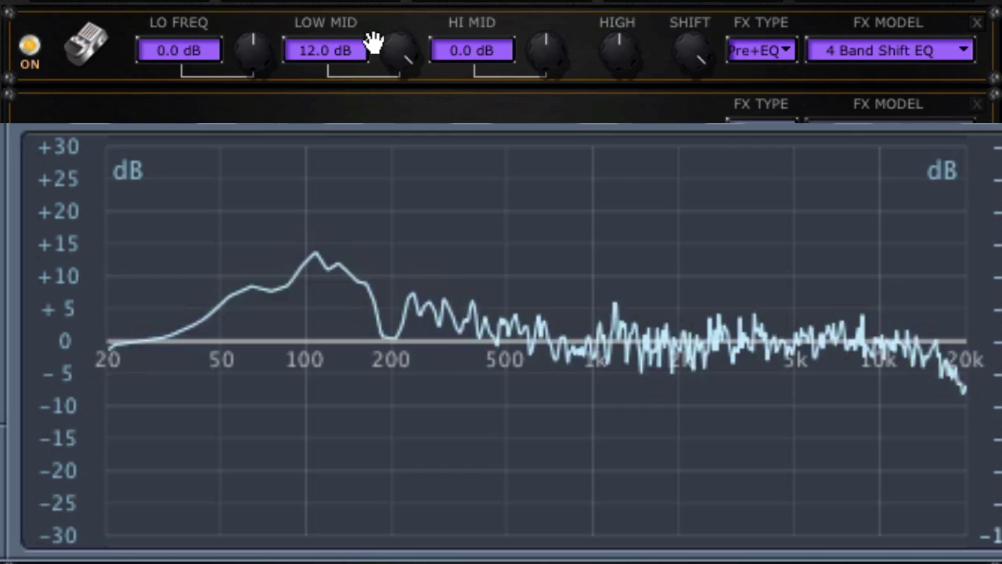
{"action": "left_click", "coordinate": [321, 55]}
- Enter 0 dB for LOW MID, boost LO FREQ to +12 dB and sweep SHIFT down
{"action": "type", "text": "0"}
{"action": "key", "text": "Return"}
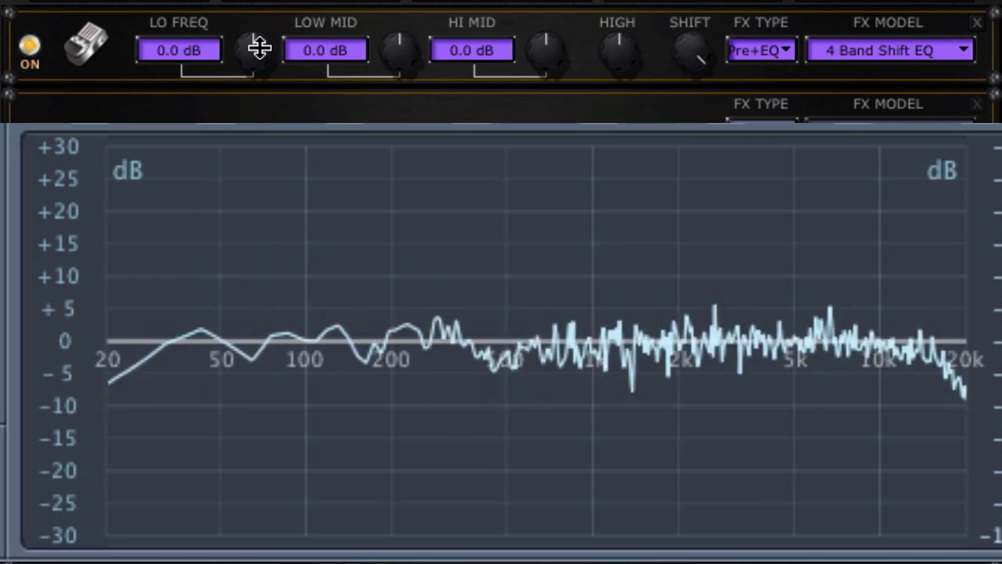
{"action": "left_click_drag", "start_coordinate": [259, 45], "coordinate": [259, 23]}
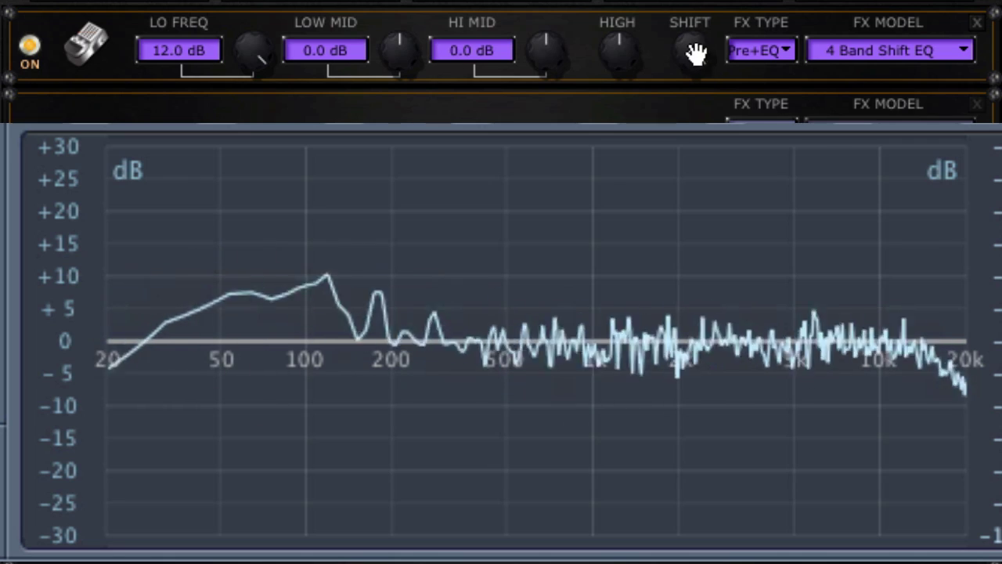
{"action": "left_click_drag", "start_coordinate": [690, 22], "coordinate": [690, 63]}
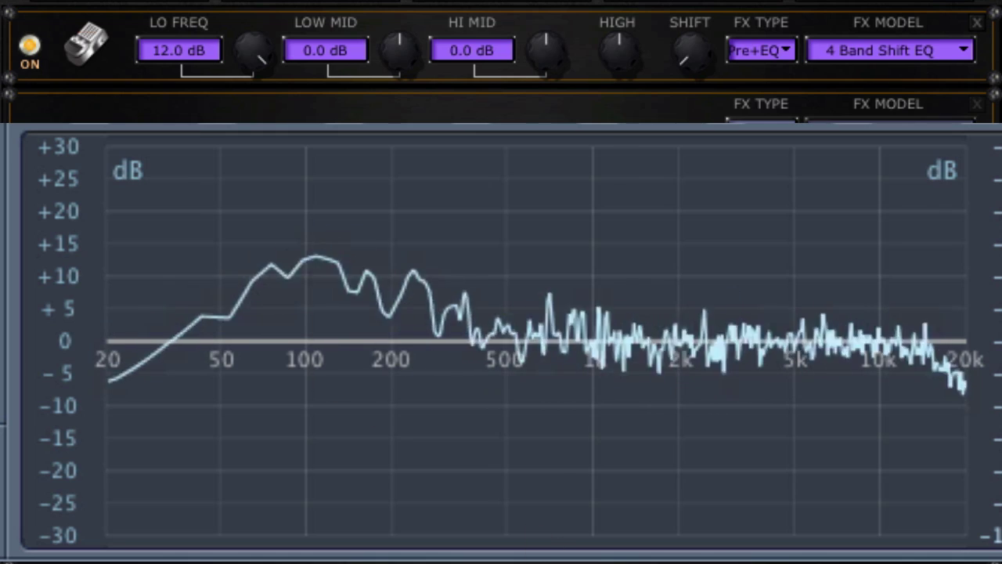
- Return LO FREQ to 0 dB and sweep SHIFT down, up, and back to minimum
{"action": "left_click_drag", "start_coordinate": [258, 49], "coordinate": [247, 169]}
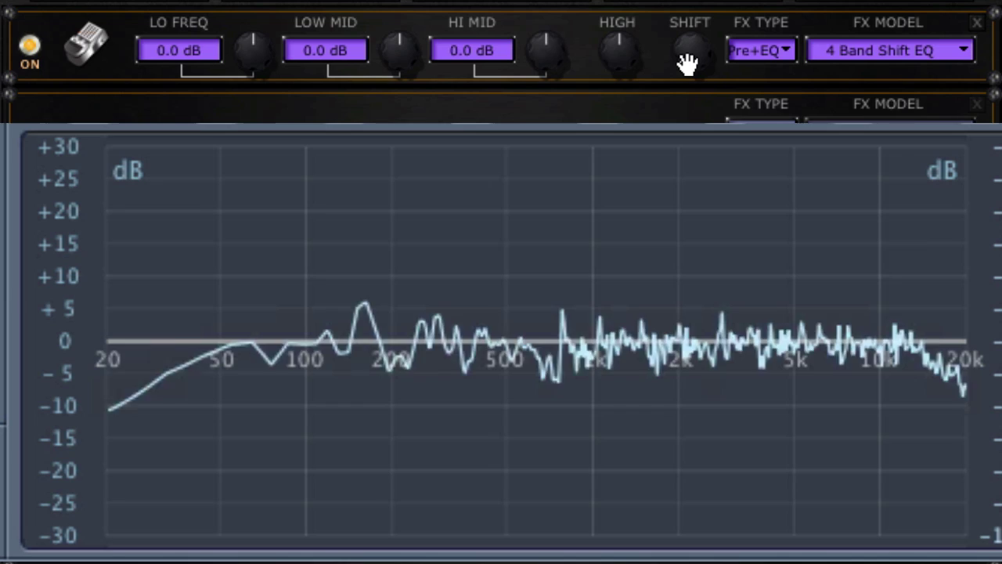
{"action": "left_click_drag", "start_coordinate": [688, 63], "coordinate": [679, 129]}
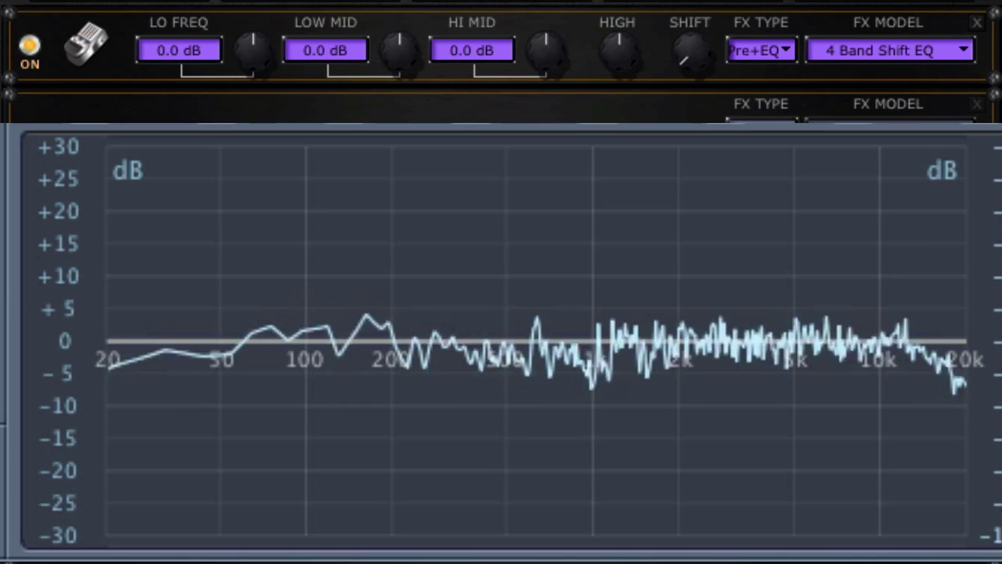
{"action": "left_click_drag", "start_coordinate": [692, 53], "coordinate": [692, 14]}
{"action": "left_click_drag", "start_coordinate": [692, 53], "coordinate": [692, 101]}
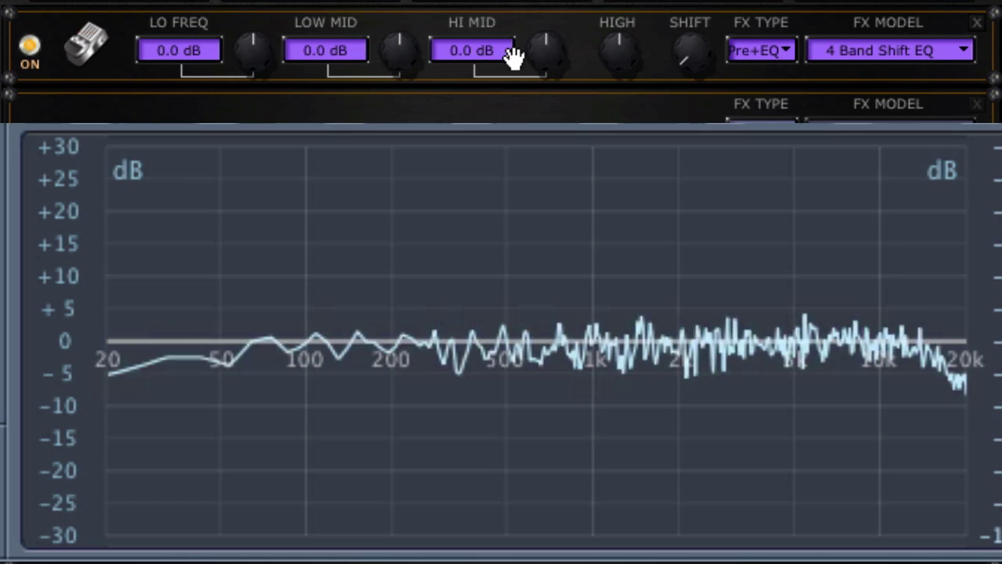
- Boost HI MID to +12 dB, sweep SHIFT through its range, then enter 0 dB for HI MID
{"action": "left_click_drag", "start_coordinate": [537, 54], "coordinate": [537, 12]}
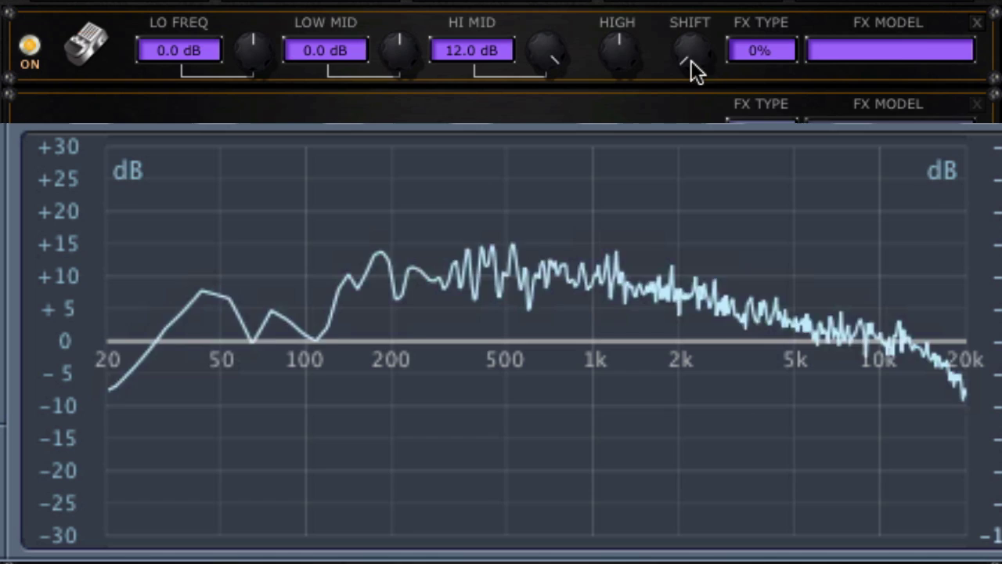
{"action": "left_click_drag", "start_coordinate": [693, 55], "coordinate": [693, 4]}
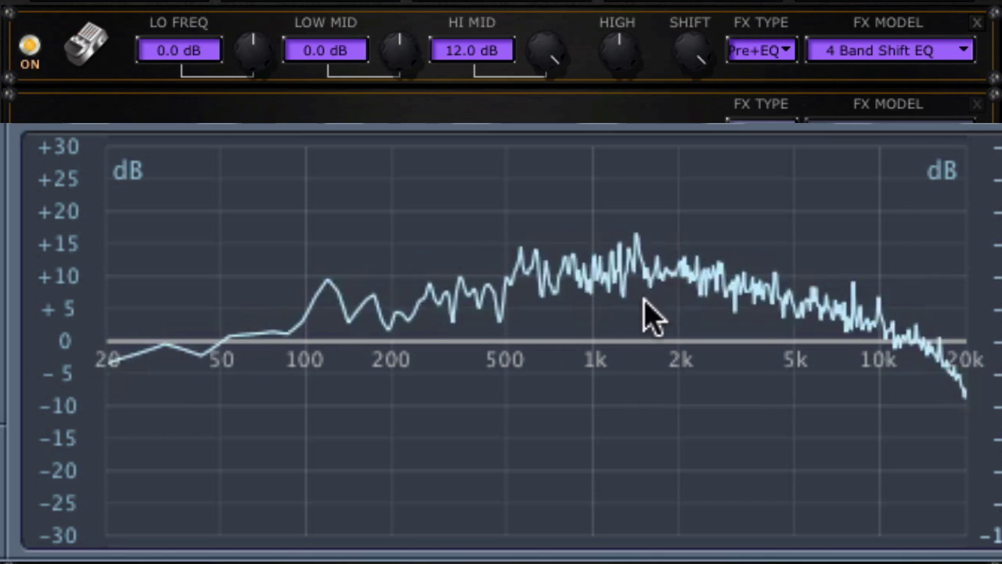
{"action": "left_click_drag", "start_coordinate": [678, 31], "coordinate": [691, 137]}
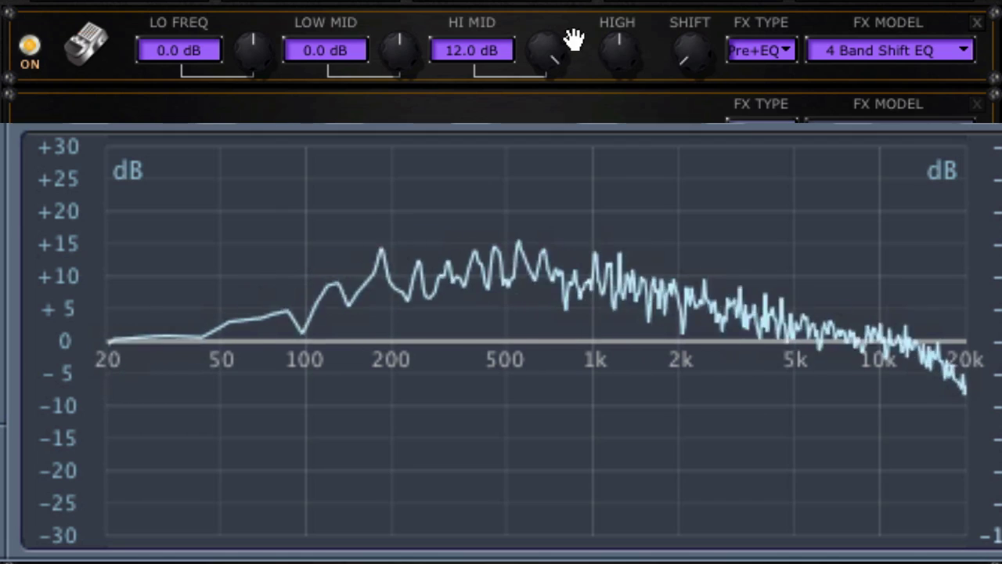
{"action": "double_click", "coordinate": [467, 52]}
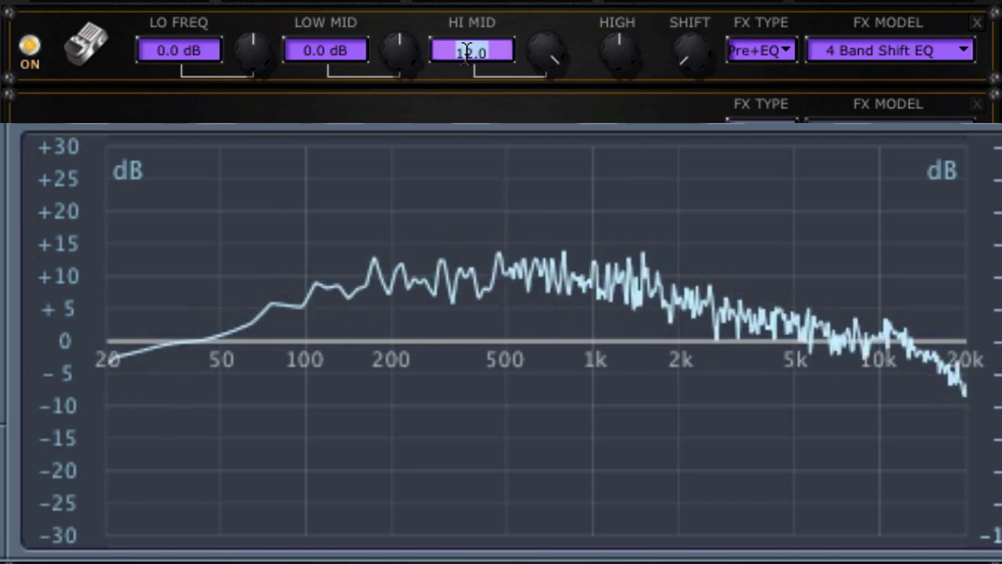
{"action": "type", "text": "0"}
{"action": "key", "text": "Return"}
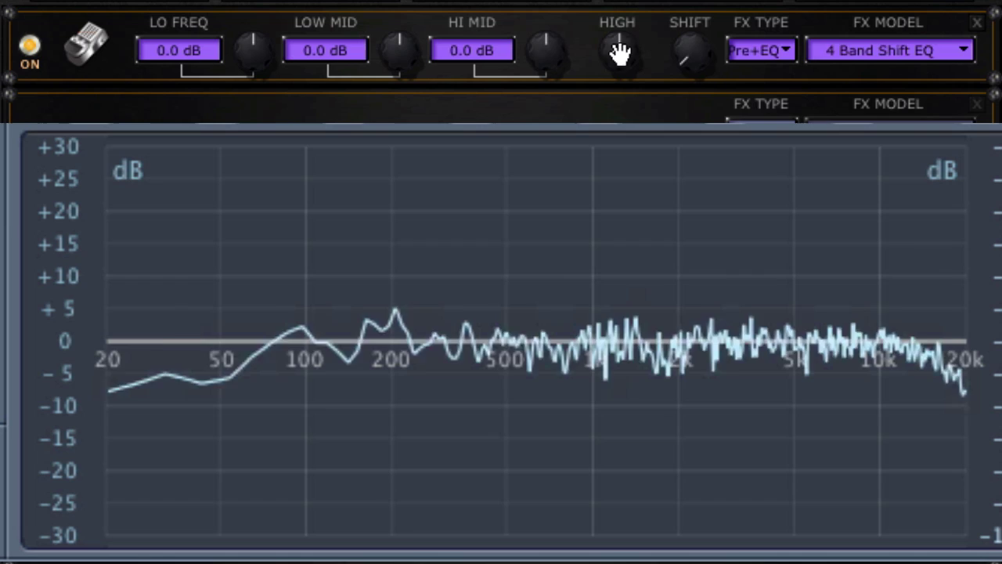
- Raise the 4 Band Shift EQ's HIGH and low bands to 12.0 dB and sweep SHIFT from minimum to maximum
{"action": "left_click_drag", "start_coordinate": [619, 52], "coordinate": [619, 23]}
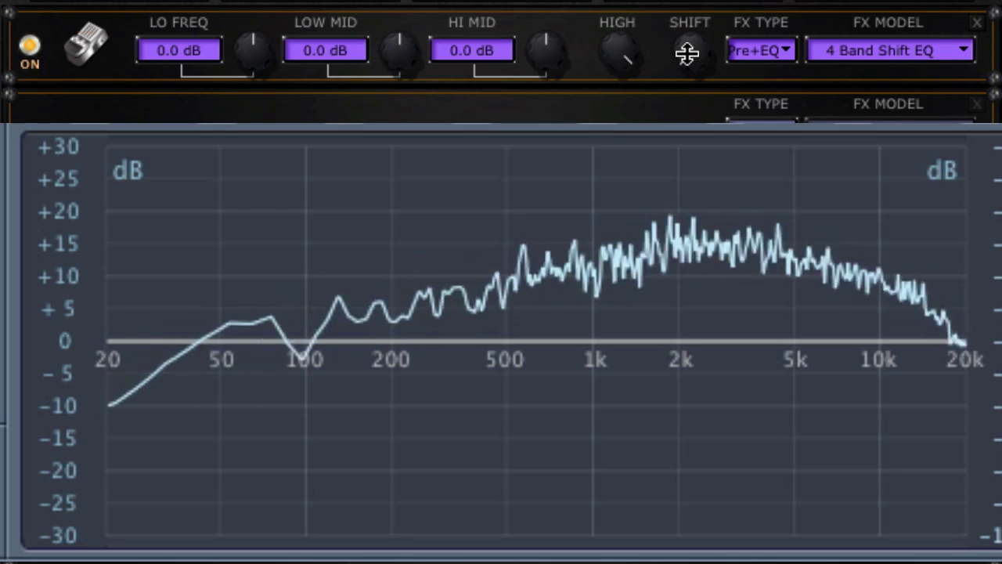
{"action": "left_click_drag", "start_coordinate": [687, 53], "coordinate": [678, 0]}
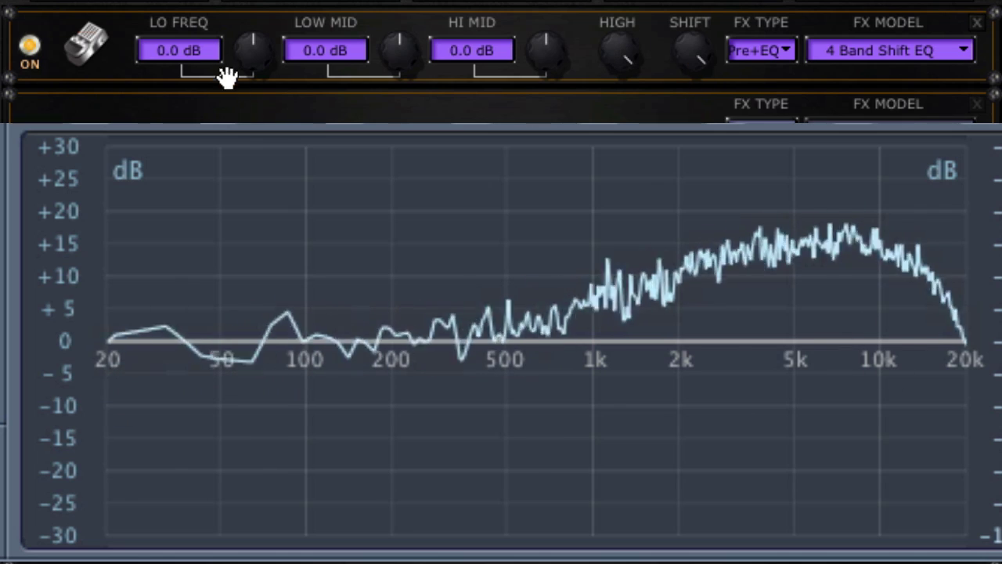
{"action": "left_click_drag", "start_coordinate": [244, 53], "coordinate": [244, 24]}
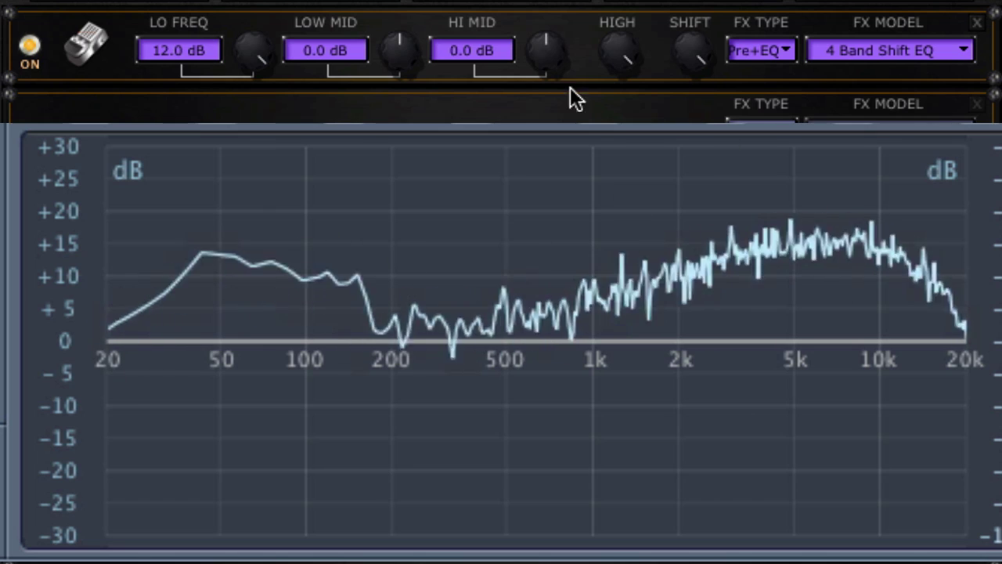
{"action": "left_click", "coordinate": [693, 48]}
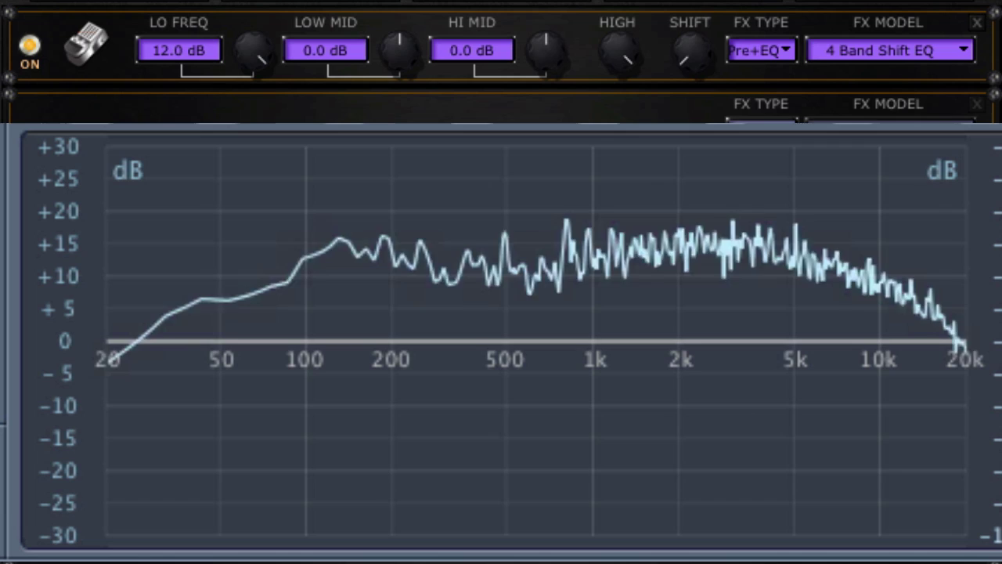
{"action": "left_click_drag", "start_coordinate": [692, 49], "coordinate": [693, 87]}
{"action": "left_click_drag", "start_coordinate": [692, 49], "coordinate": [666, 76]}
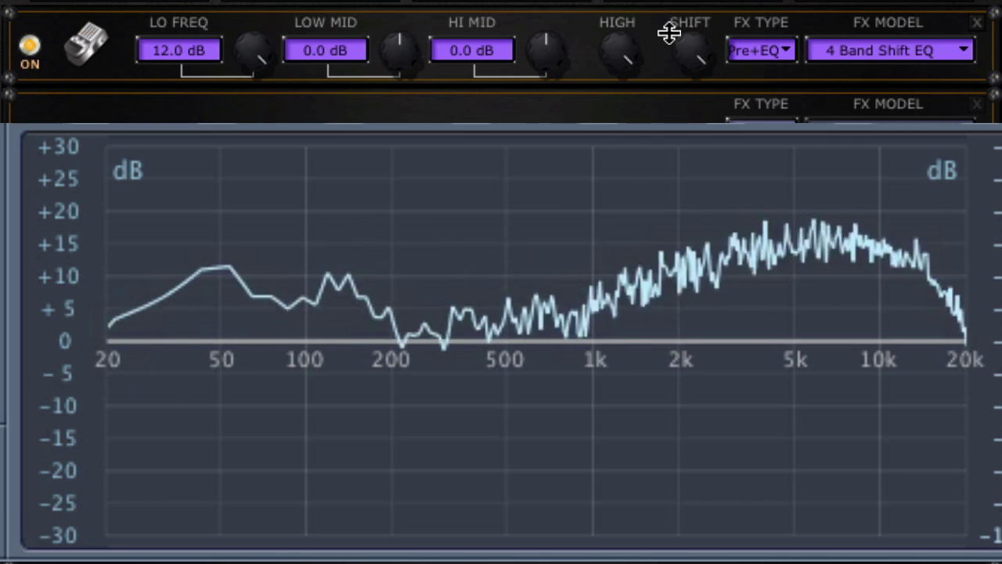
- Swap the EQ model to Mid Focus EQ and set its high-pass Q, first to 100%, then 74%
{"action": "left_click", "coordinate": [893, 49]}
{"action": "left_click", "coordinate": [861, 173]}
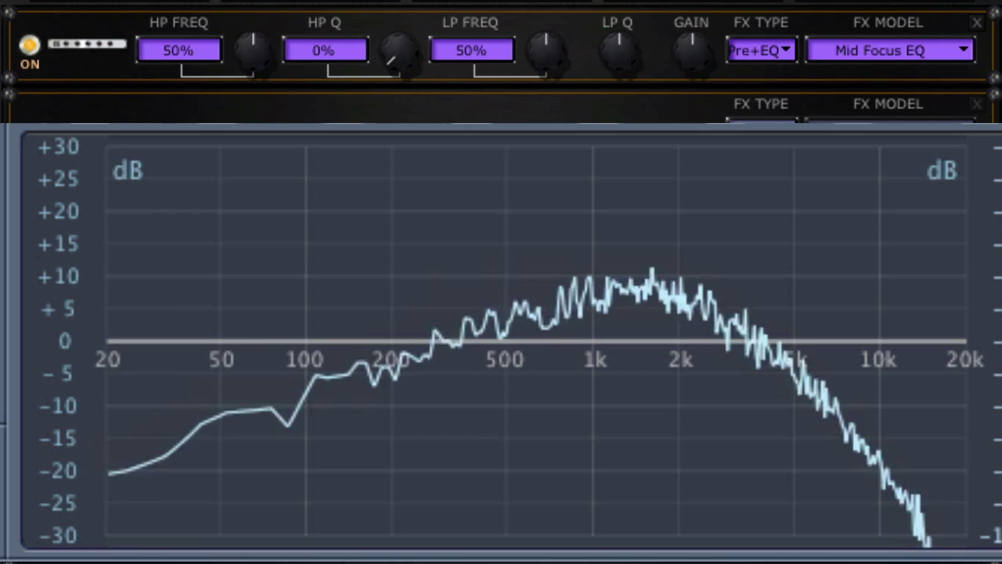
{"action": "left_click_drag", "start_coordinate": [398, 52], "coordinate": [384, 79]}
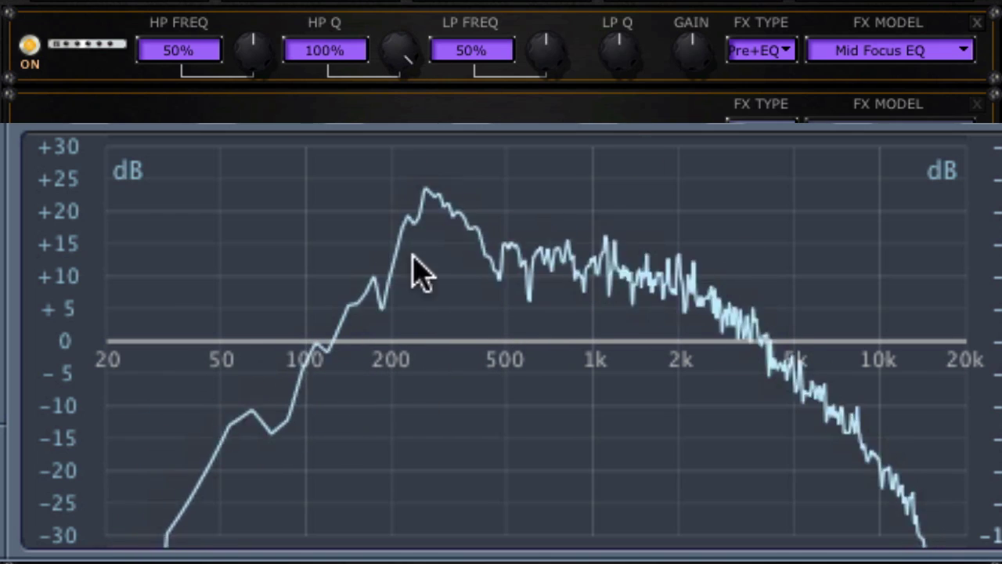
{"action": "left_click_drag", "start_coordinate": [406, 51], "coordinate": [410, 88]}
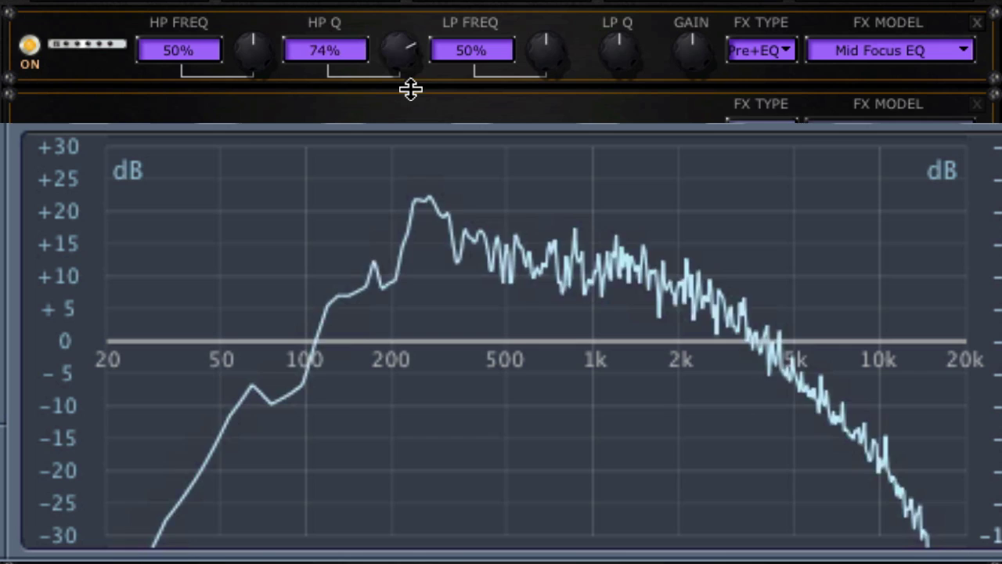
- Set LP FREQ to 100% and HP FREQ to 0%, adjust LP Q and HP Q, and lower GAIN
{"action": "mouse_move", "coordinate": [537, 40]}
{"action": "left_mouse_down"}
{"action": "mouse_move", "coordinate": [537, 77]}
{"action": "mouse_move", "coordinate": [537, 31]}
{"action": "left_mouse_up"}
{"action": "left_click_drag", "start_coordinate": [253, 51], "coordinate": [252, 137]}
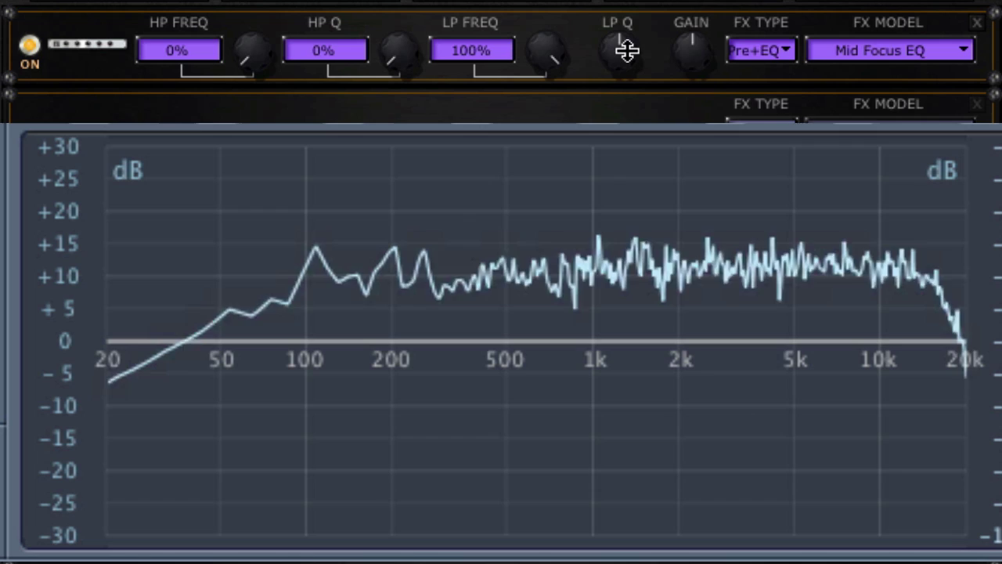
{"action": "left_click_drag", "start_coordinate": [626, 49], "coordinate": [623, 137]}
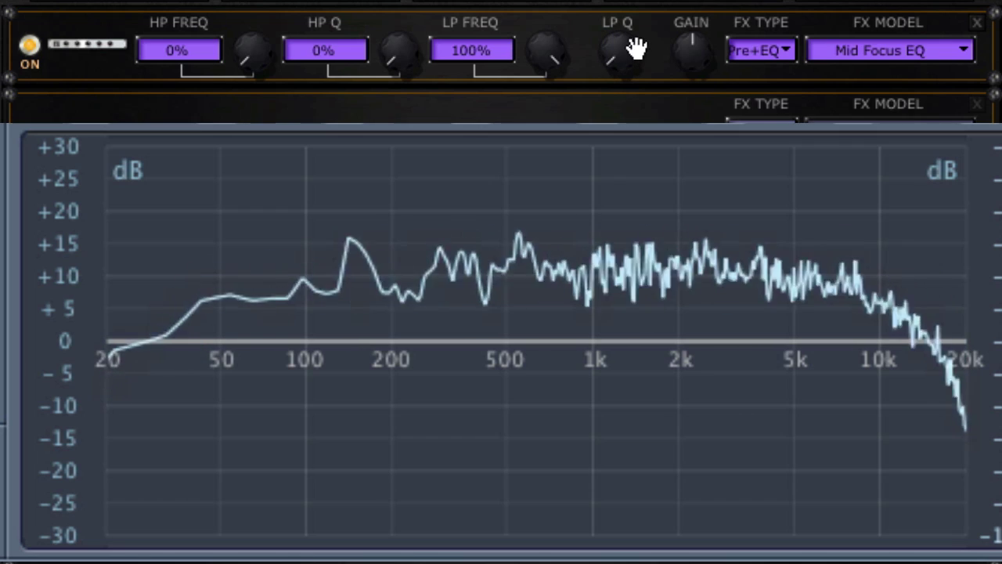
{"action": "left_click_drag", "start_coordinate": [635, 40], "coordinate": [634, 4]}
{"action": "mouse_move", "coordinate": [622, 51]}
{"action": "left_mouse_down"}
{"action": "mouse_move", "coordinate": [623, 90]}
{"action": "mouse_move", "coordinate": [623, 59]}
{"action": "left_mouse_up"}
{"action": "left_click_drag", "start_coordinate": [400, 50], "coordinate": [403, 0]}
{"action": "left_click_drag", "start_coordinate": [698, 41], "coordinate": [690, 119]}
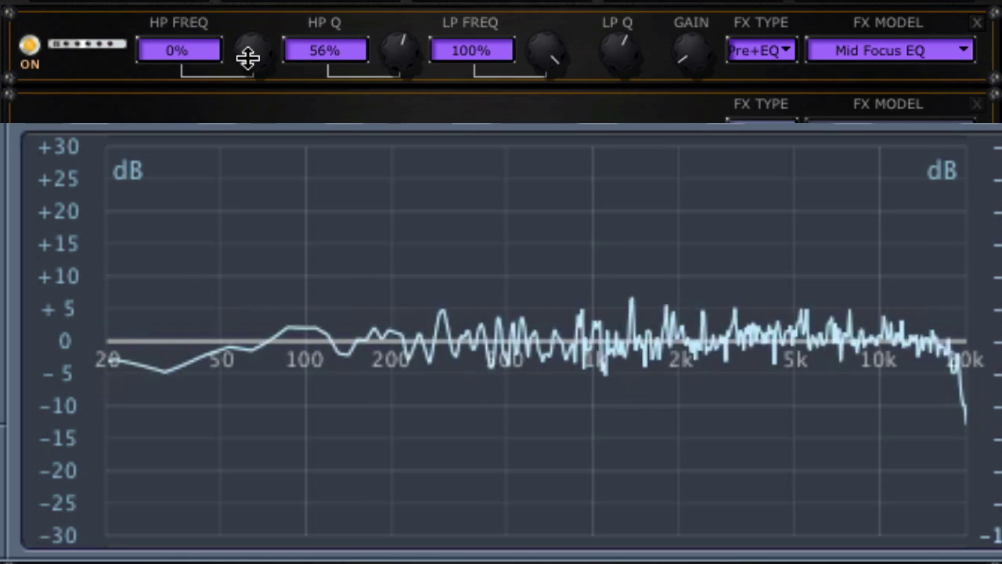
- Sweep the Mid Focus HP FREQ up through 20% and about 41% to 100%, then reset it to 0%
{"action": "mouse_move", "coordinate": [253, 41]}
{"action": "left_mouse_down"}
{"action": "mouse_move", "coordinate": [256, 0]}
{"action": "mouse_move", "coordinate": [256, 47]}
{"action": "left_mouse_up"}
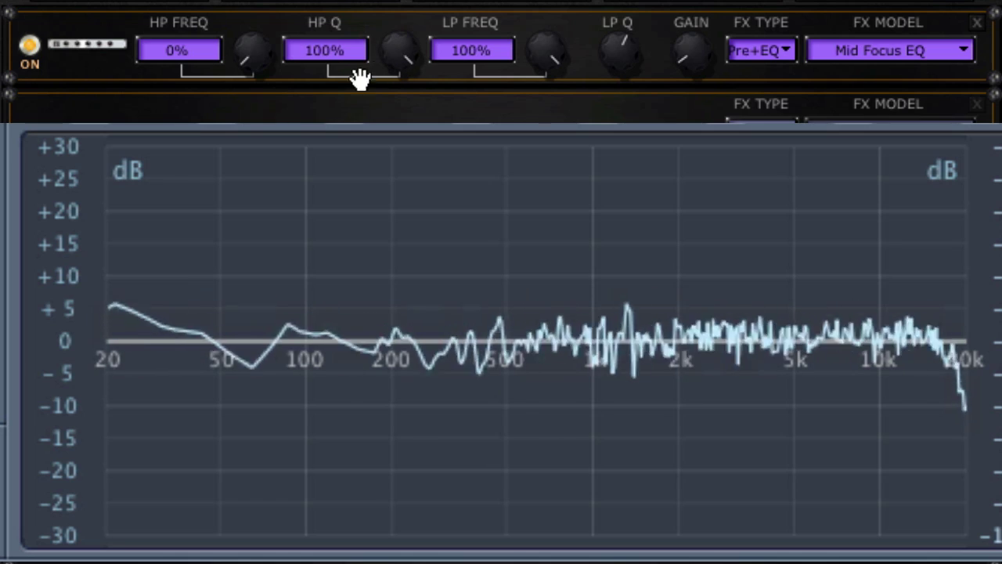
{"action": "mouse_move", "coordinate": [247, 48]}
{"action": "left_mouse_down"}
{"action": "mouse_move", "coordinate": [248, 14]}
{"action": "mouse_move", "coordinate": [240, 42]}
{"action": "left_mouse_up"}
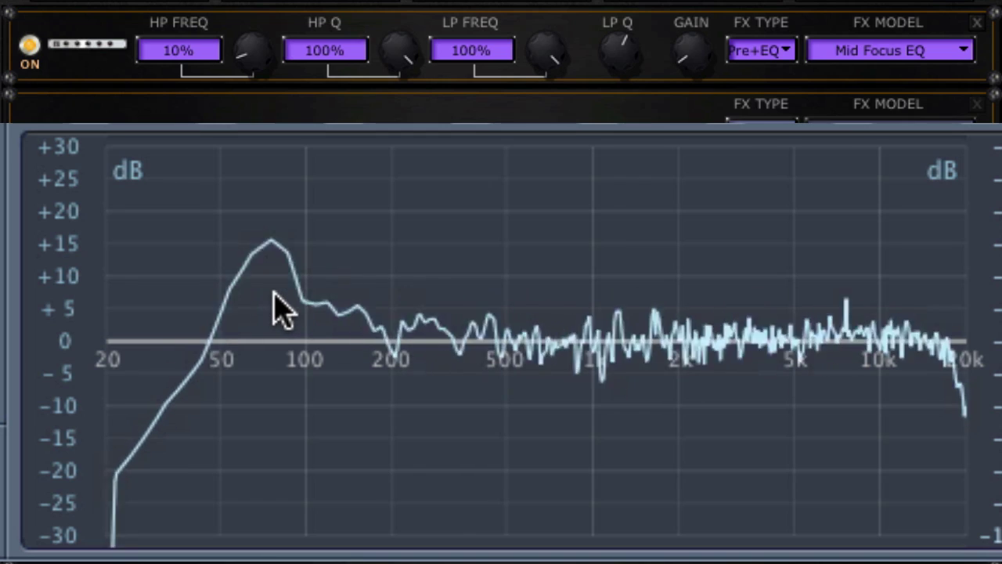
{"action": "left_click_drag", "start_coordinate": [259, 52], "coordinate": [258, 41]}
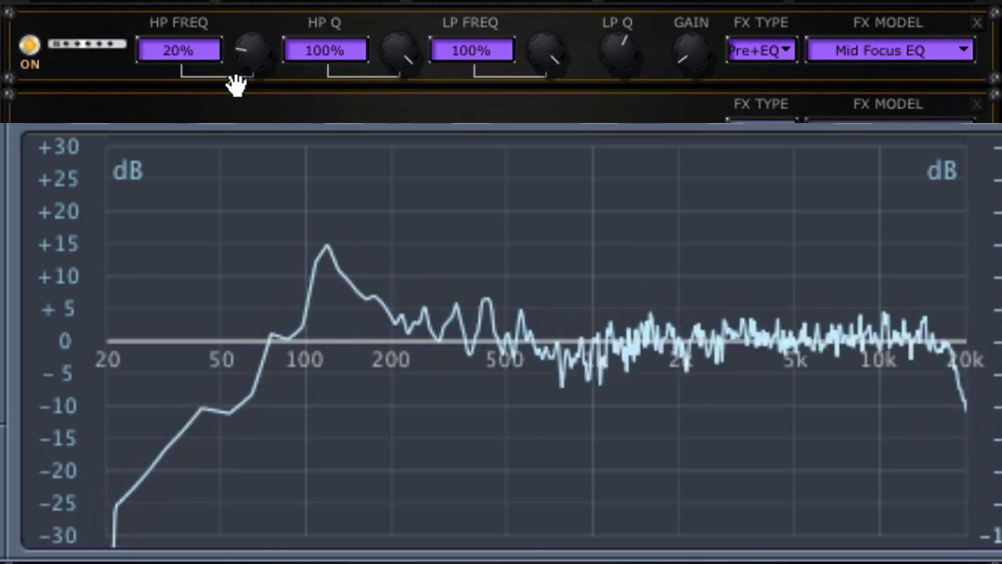
{"action": "left_click_drag", "start_coordinate": [246, 54], "coordinate": [249, 38]}
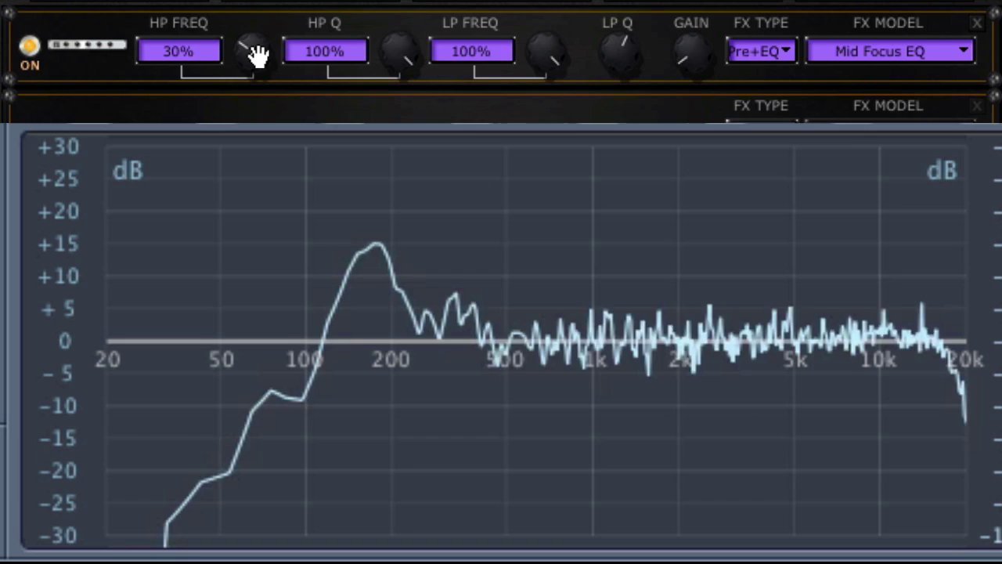
{"action": "left_click_drag", "start_coordinate": [252, 56], "coordinate": [255, 45]}
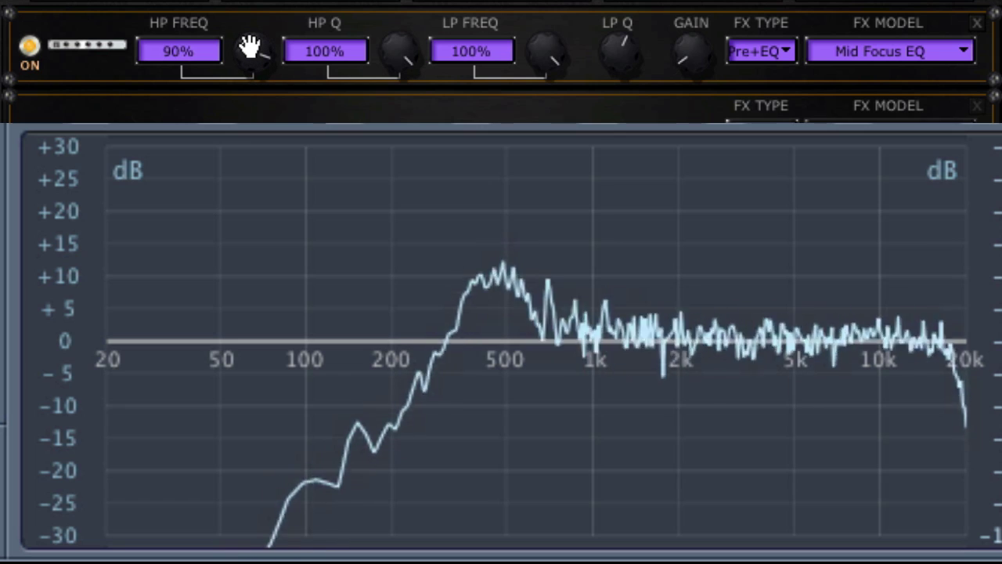
{"action": "left_click_drag", "start_coordinate": [257, 50], "coordinate": [252, 34]}
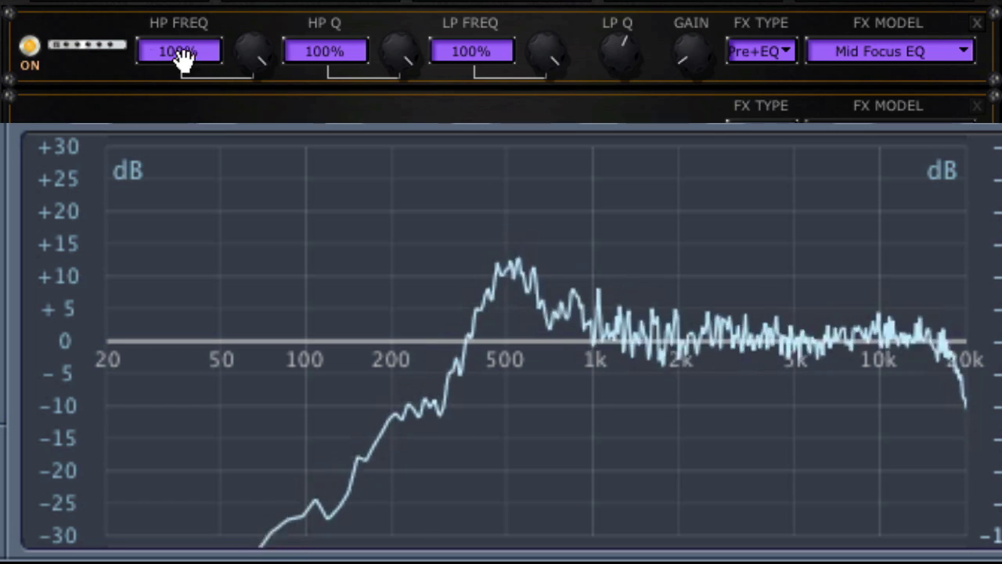
{"action": "left_click_drag", "start_coordinate": [248, 61], "coordinate": [248, 117]}
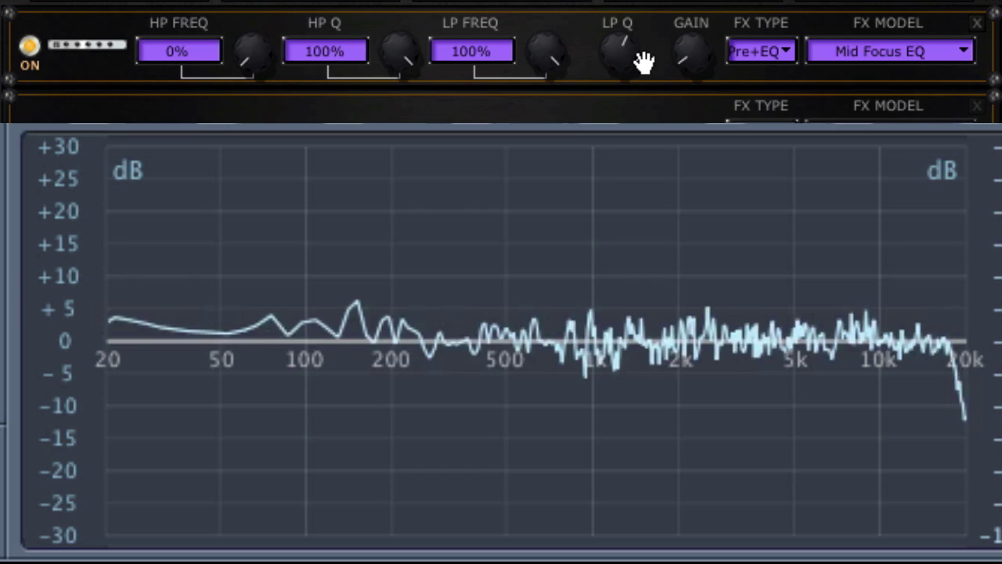
- Set LP Q to 100%, drop LP FREQ to 0%, then raise it through 14% to full
{"action": "left_click_drag", "start_coordinate": [601, 56], "coordinate": [604, 23]}
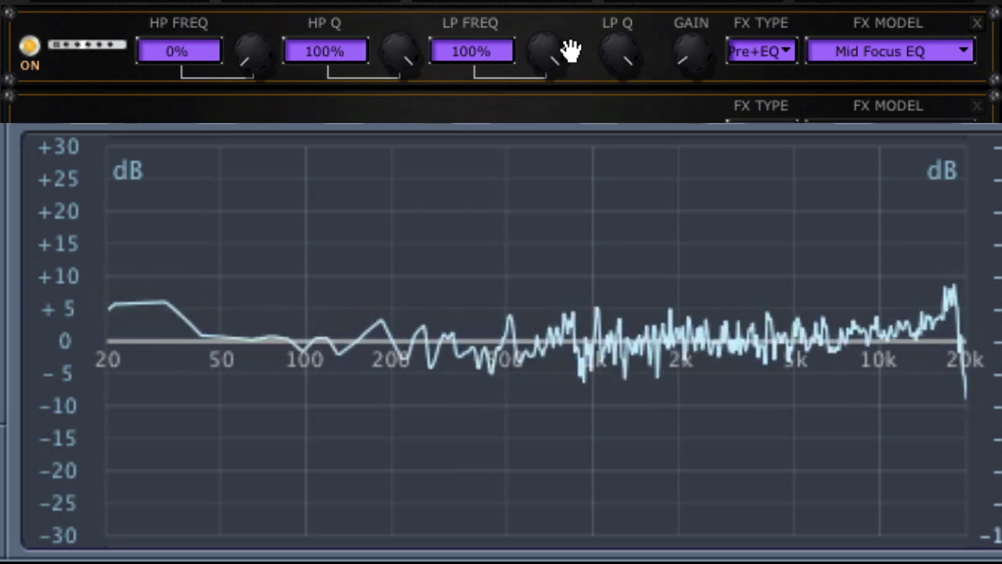
{"action": "left_click_drag", "start_coordinate": [547, 60], "coordinate": [539, 205]}
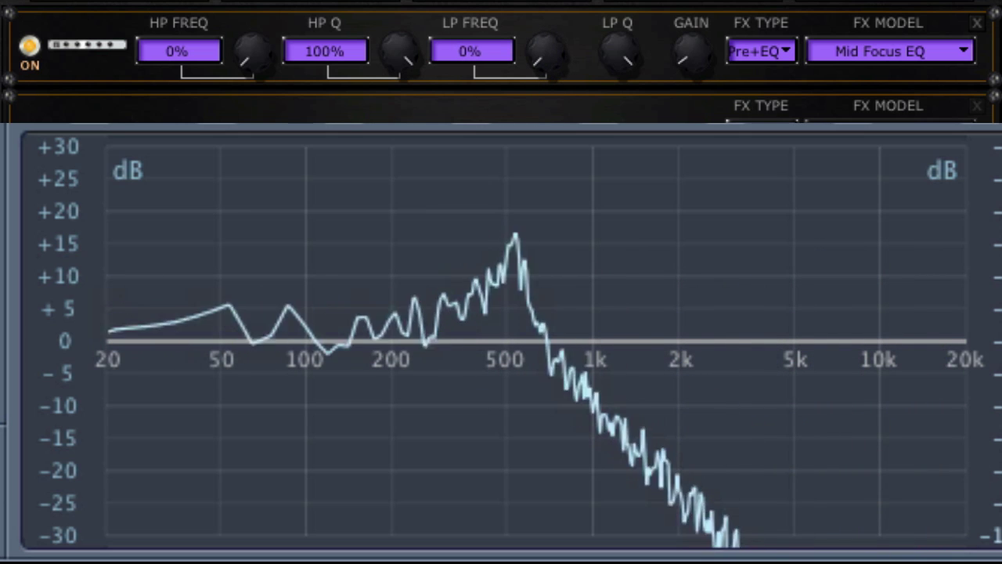
{"action": "left_click_drag", "start_coordinate": [542, 53], "coordinate": [555, 1]}
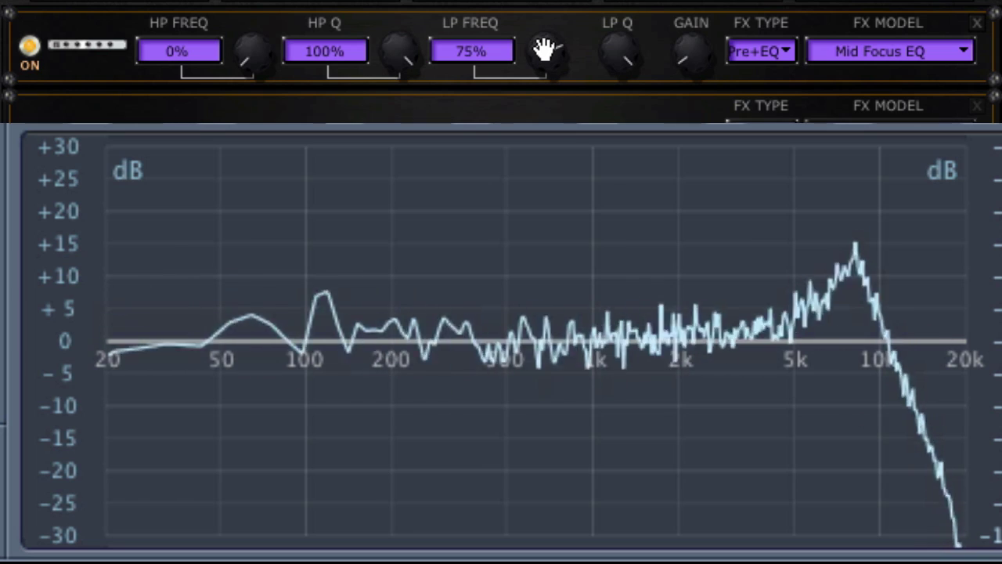
{"action": "left_click_drag", "start_coordinate": [543, 45], "coordinate": [549, 8]}
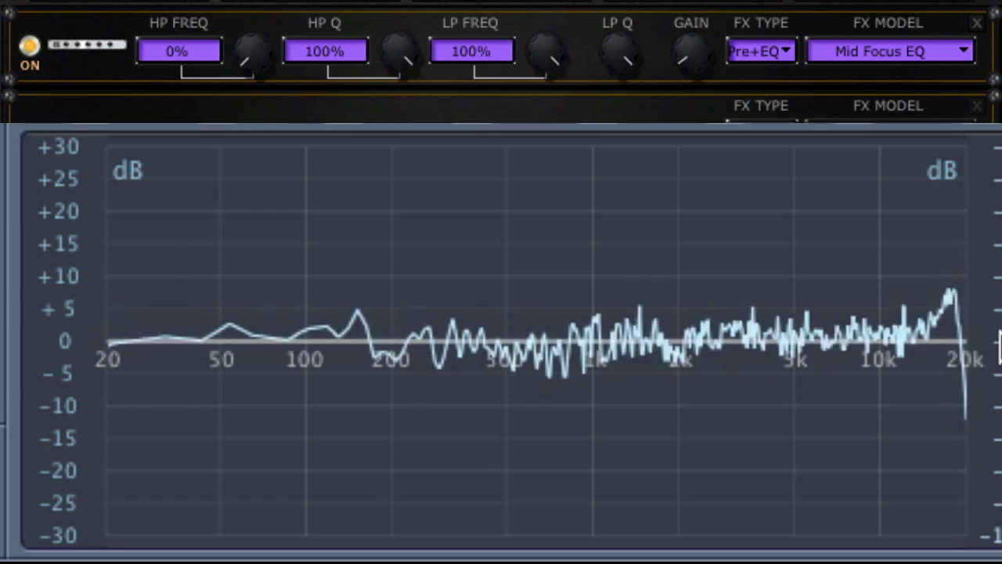
- Switch the EQ to Vintage Pre and sweep its HPF, returning it to 20 Hz
{"action": "left_click", "coordinate": [867, 45]}
{"action": "key", "text": "Return"}
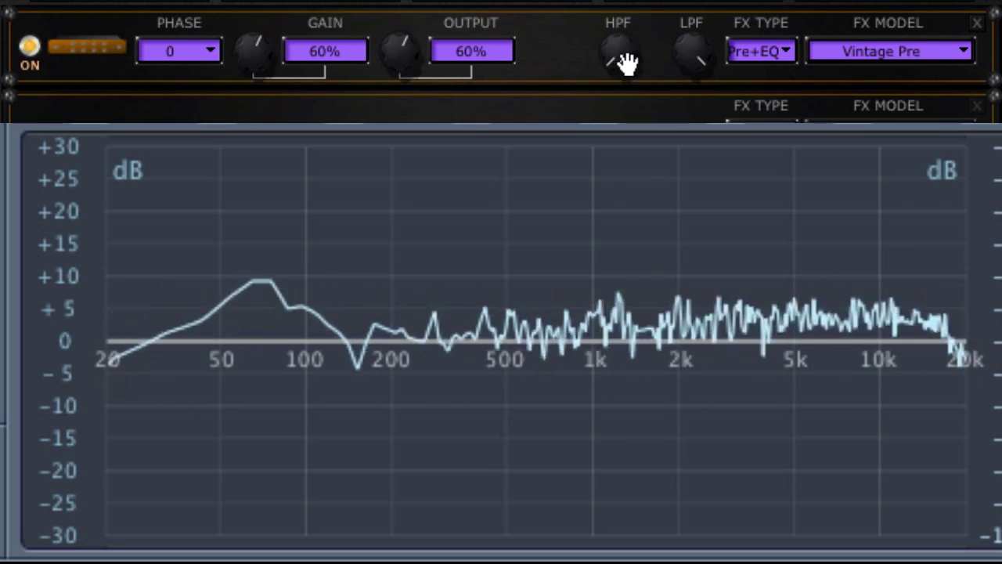
{"action": "left_click_drag", "start_coordinate": [621, 62], "coordinate": [642, 98]}
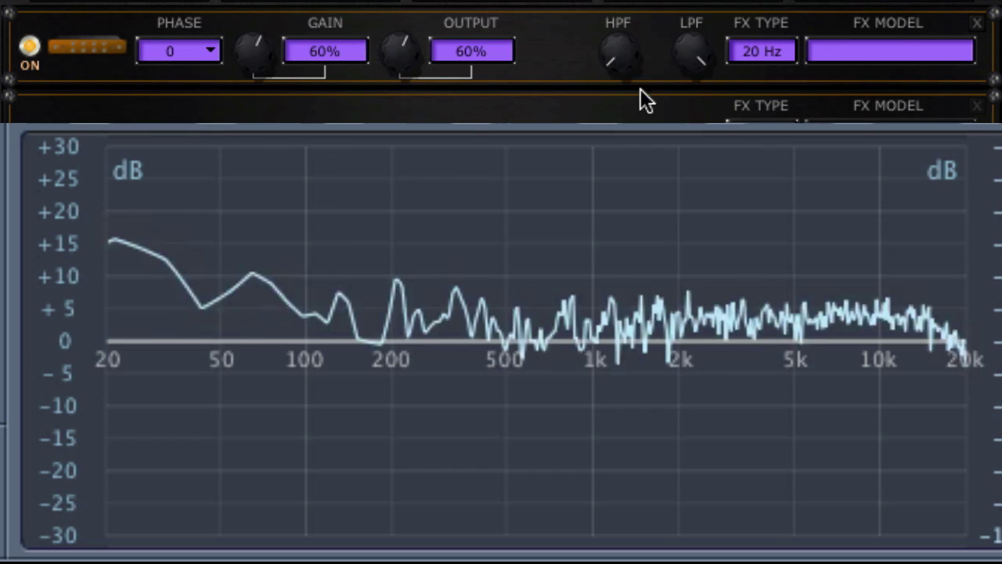
{"action": "left_click_drag", "start_coordinate": [633, 63], "coordinate": [626, 94]}
{"action": "left_click", "coordinate": [871, 50]}
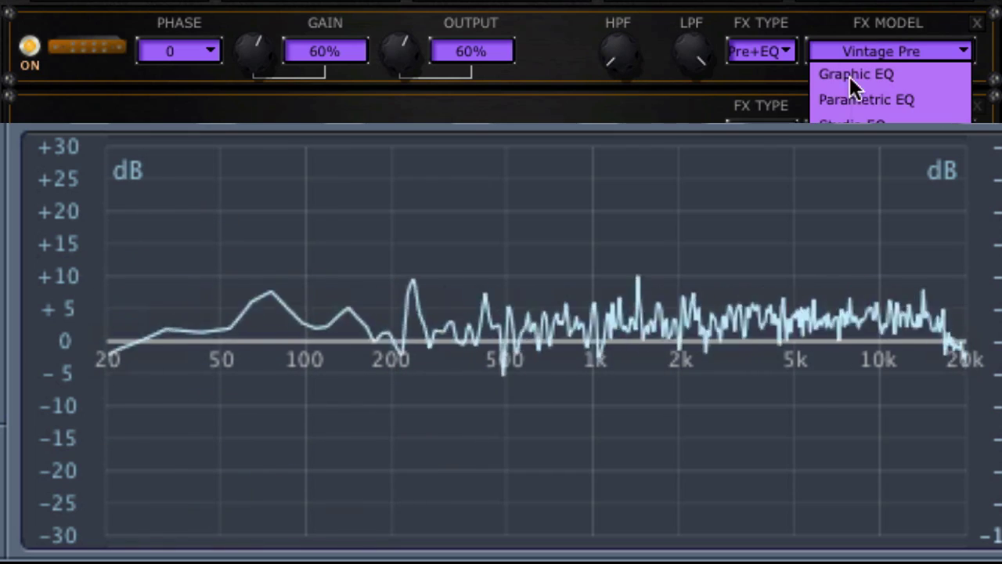
{"action": "left_click", "coordinate": [800, 68]}
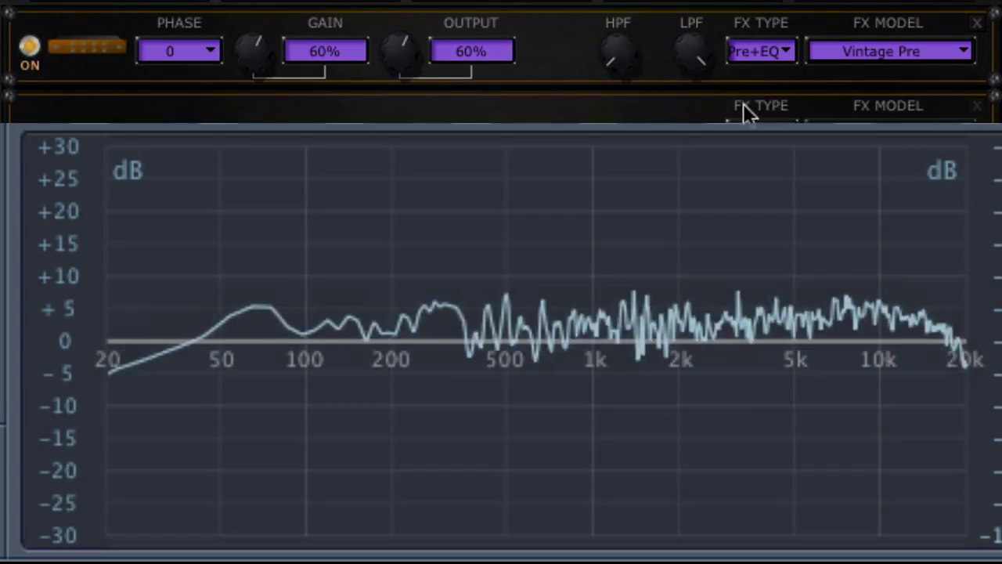